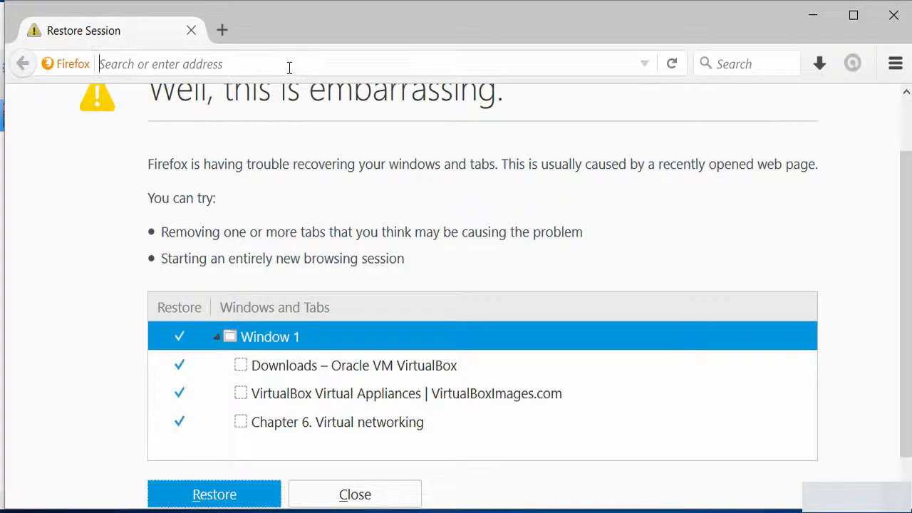
Search the web for 'kali linux' and open the official kali.org homepage
left_click(289, 67)
type("ka")
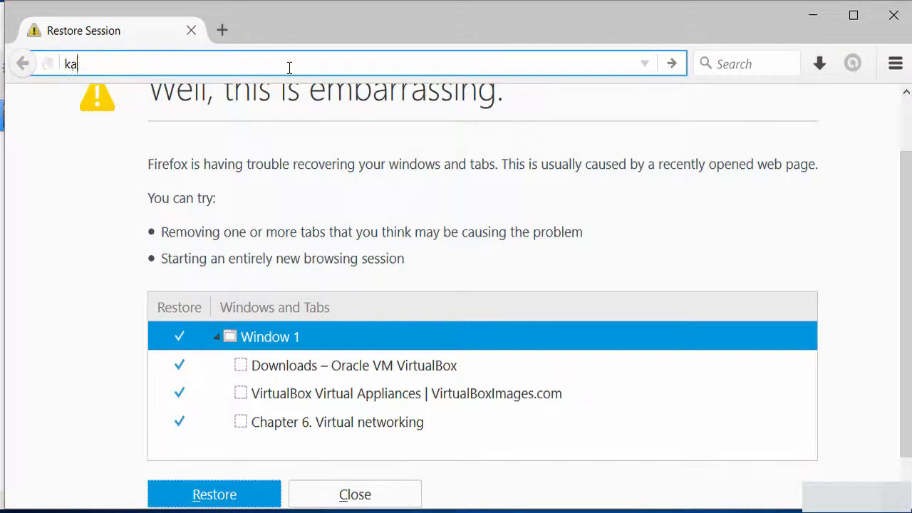
type("li linux")
key("Return")
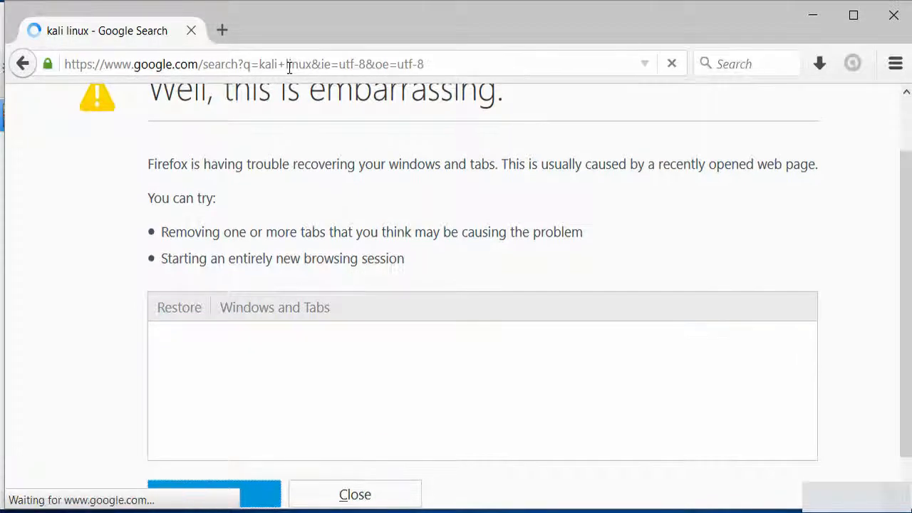
left_click(254, 263)
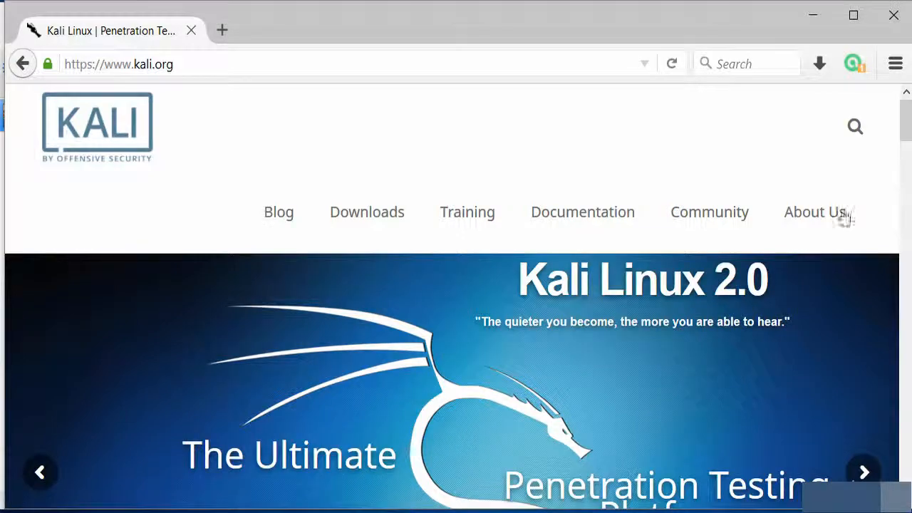
left_click_drag(907, 122, 907, 208)
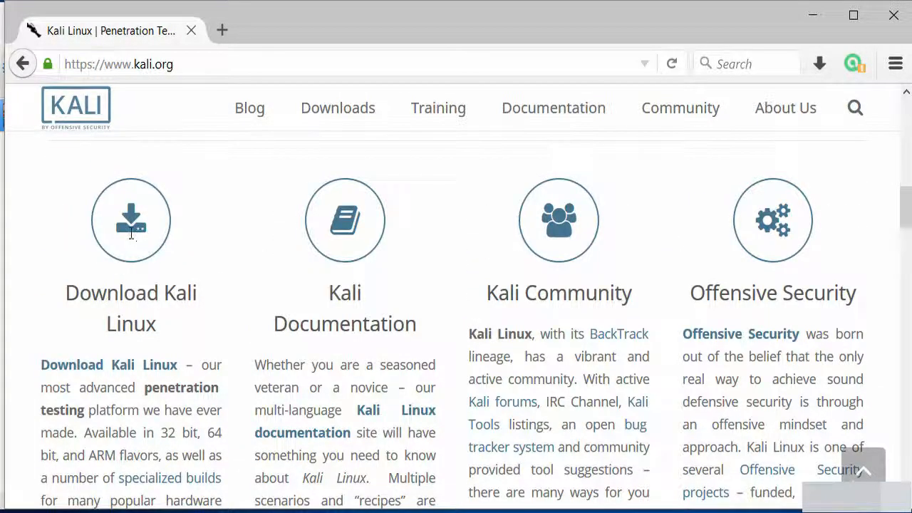
Start downloading the Kali Linux 64 bit ISO from the kali.org downloads page
left_click(115, 374)
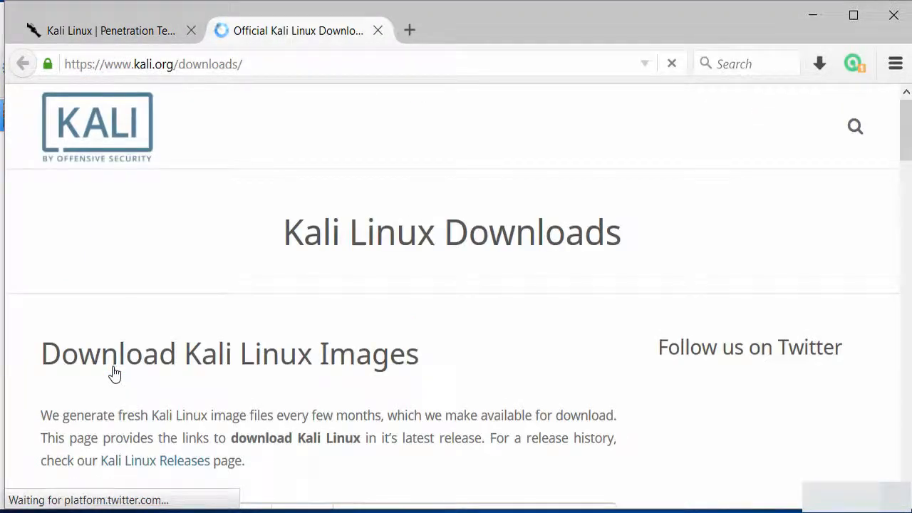
left_click_drag(904, 155, 910, 217)
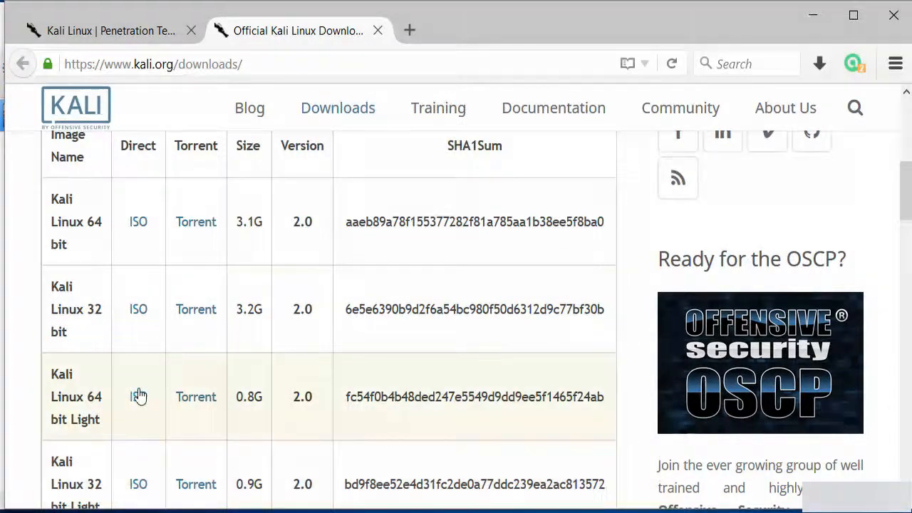
left_click(139, 227)
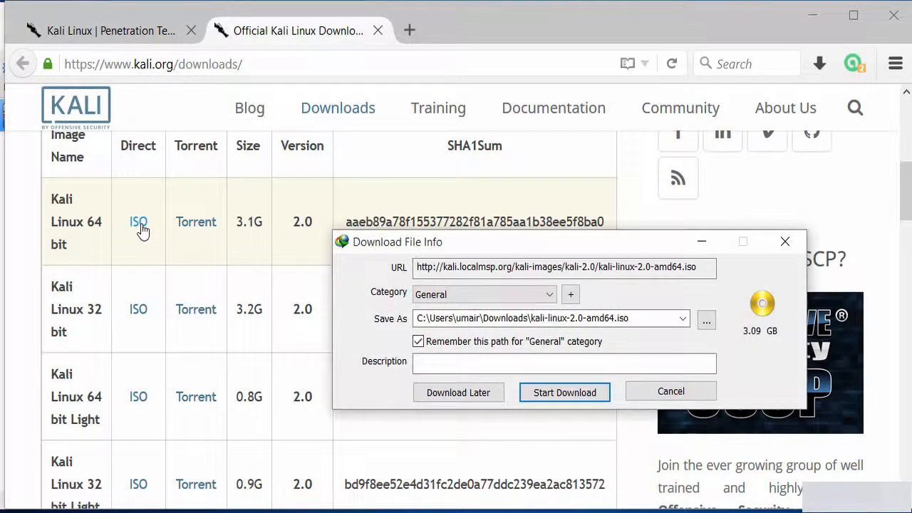
left_click(553, 393)
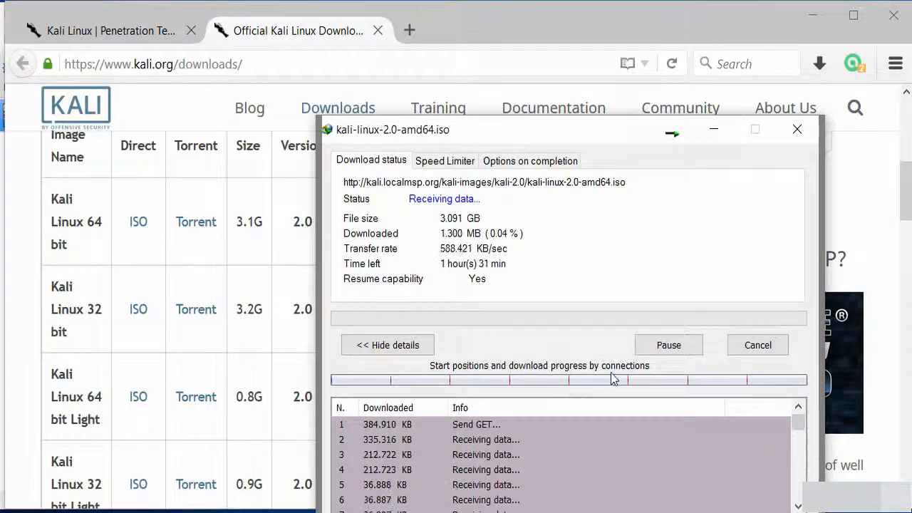
left_click_drag(531, 127, 377, 103)
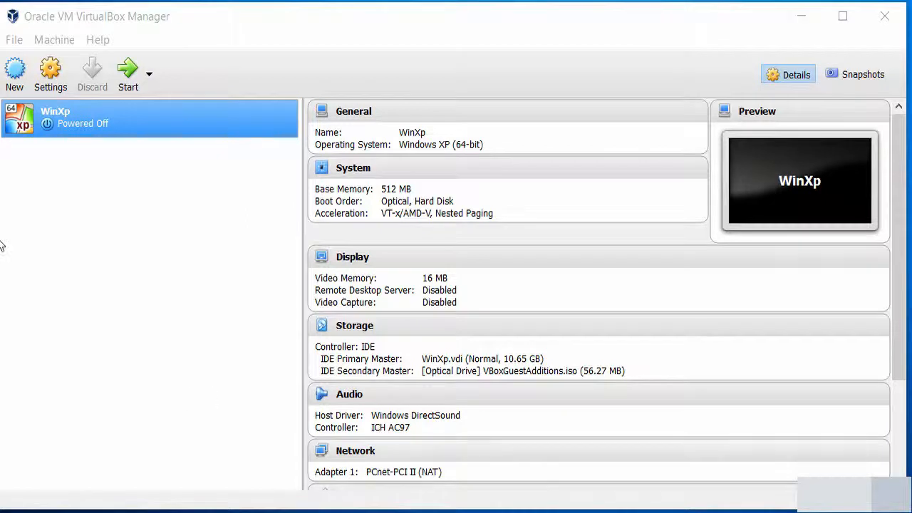
Start a new machine named Kali with type Linux and version Ubuntu (64-bit)
left_click(17, 41)
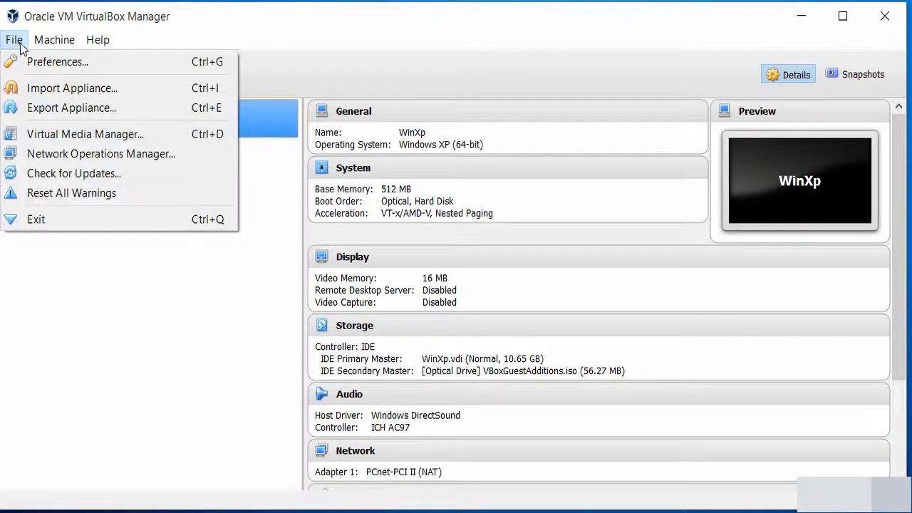
mouse_move(50, 44)
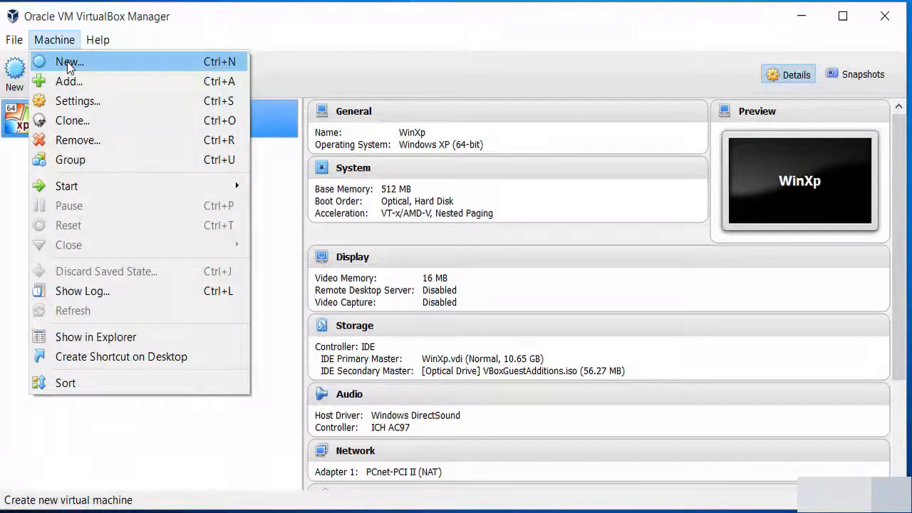
left_click(69, 63)
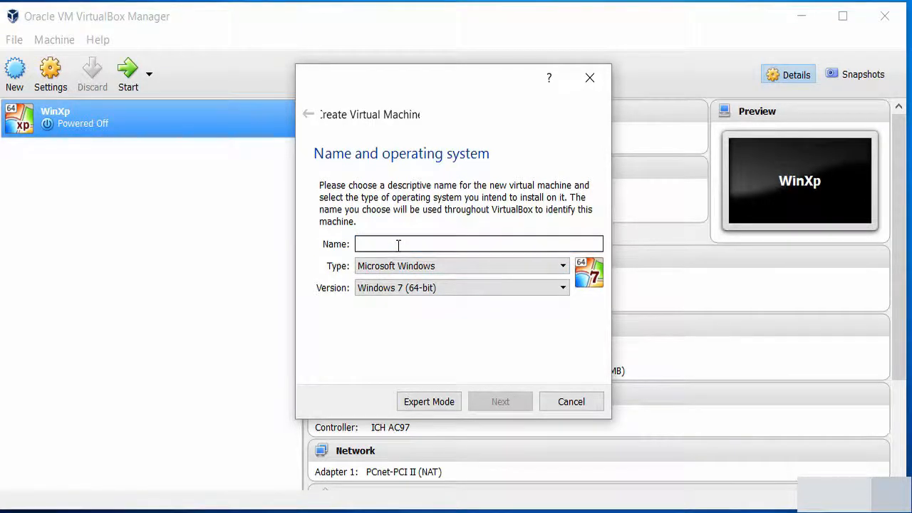
type("Kali")
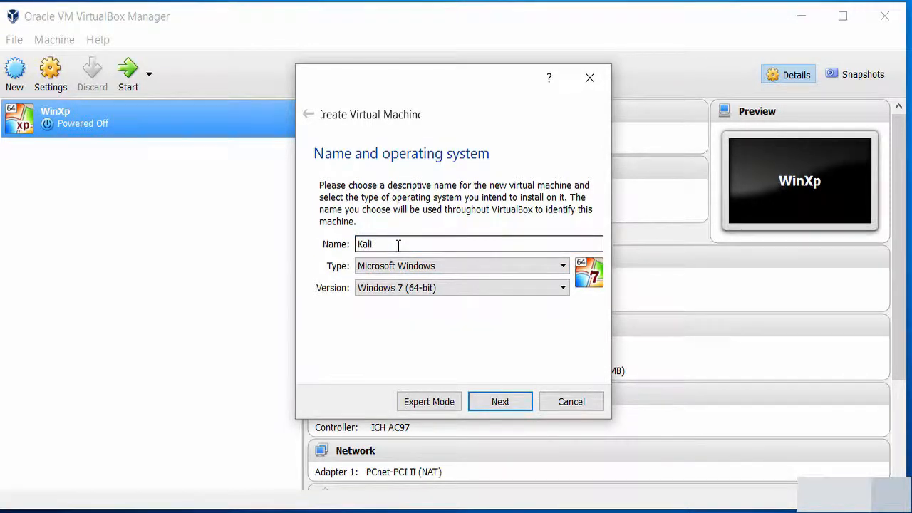
left_click(445, 266)
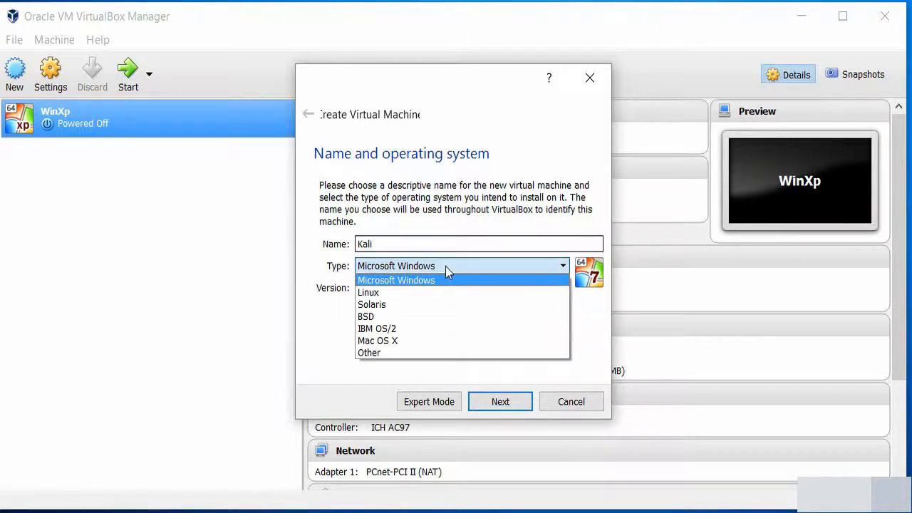
left_click(431, 291)
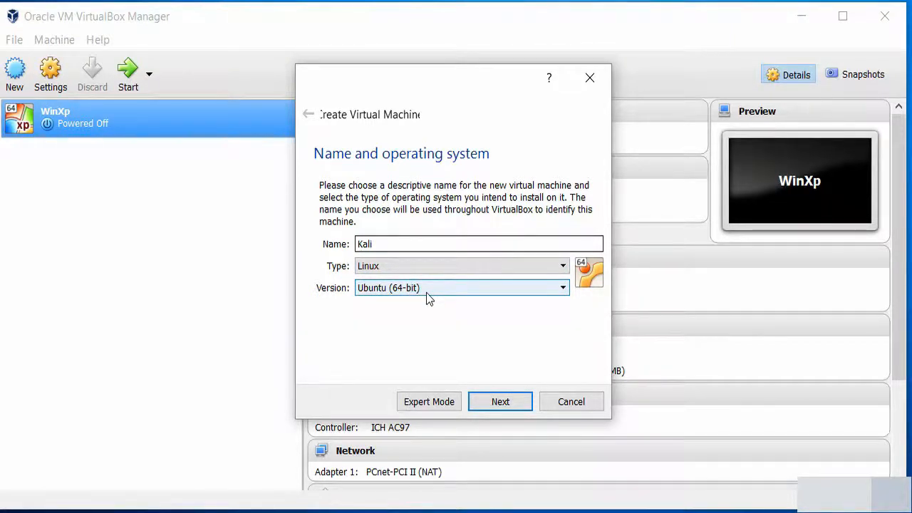
left_click(427, 293)
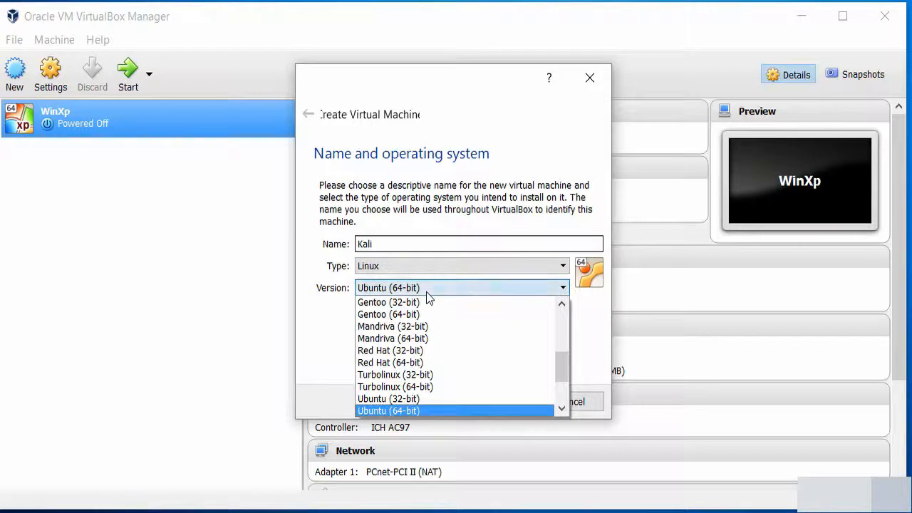
mouse_move(562, 374)
left_mouse_down()
mouse_move(563, 329)
mouse_move(563, 381)
left_mouse_up()
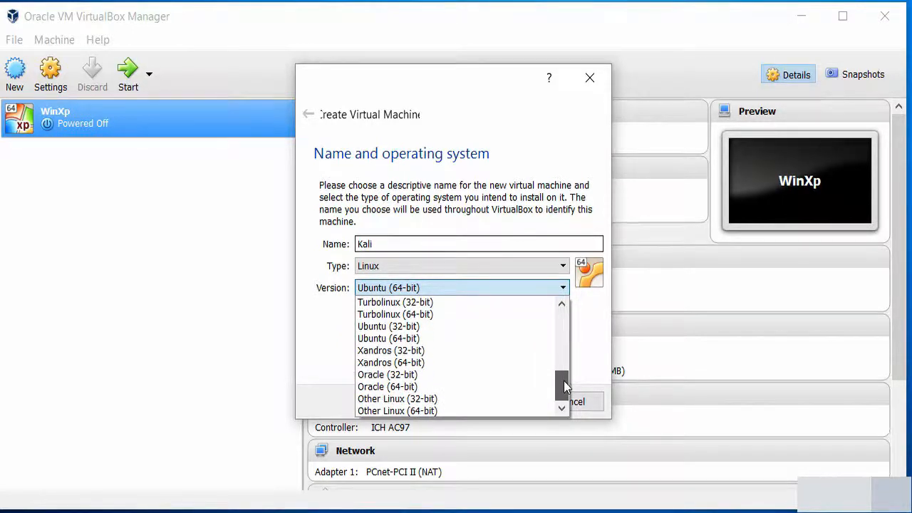
left_click(437, 340)
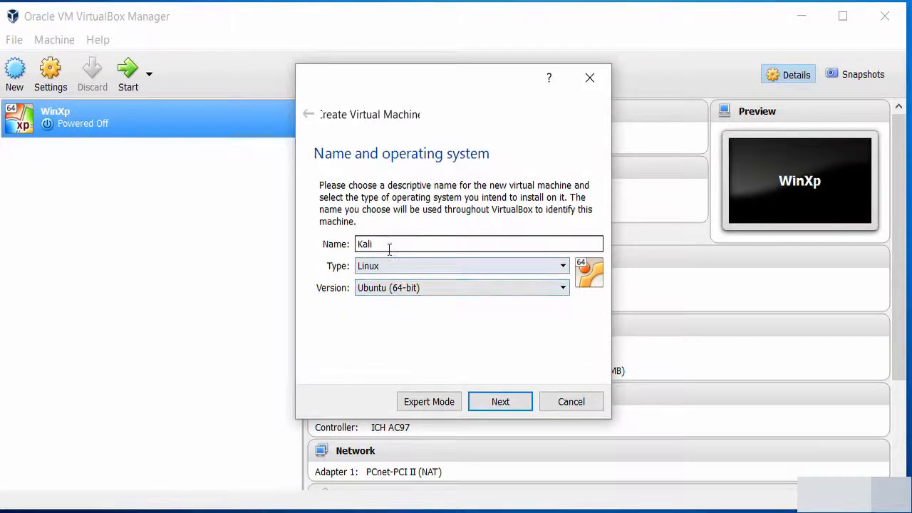
Change memory from 768 to 1024 MB and choose to create a virtual hard disk now
left_click(504, 403)
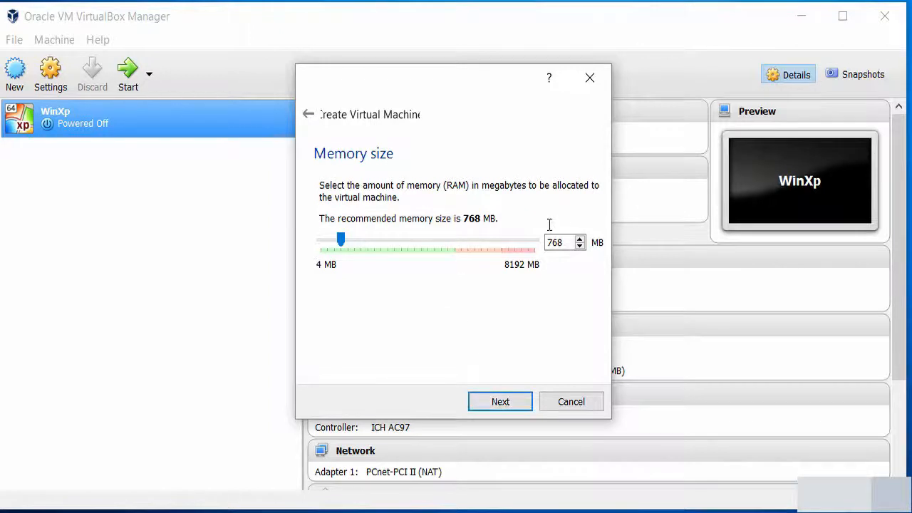
left_click_drag(570, 242, 535, 242)
type("1024")
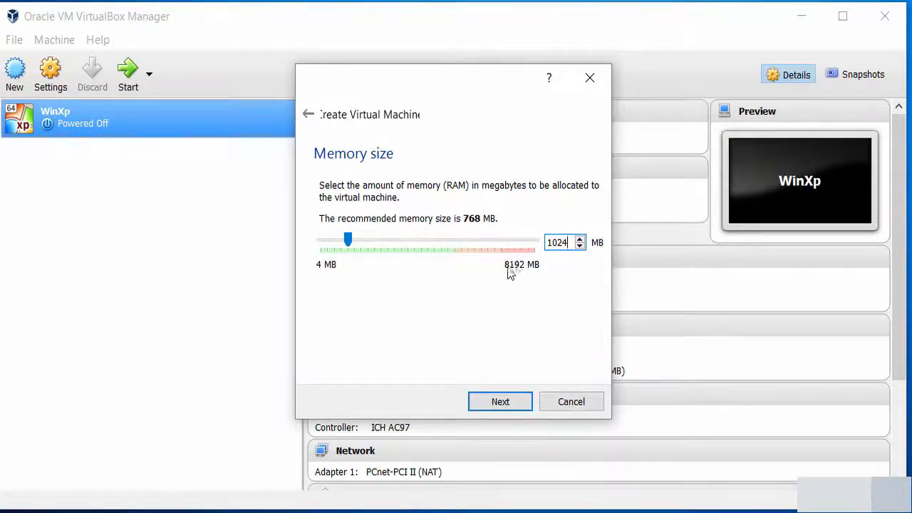
left_click(569, 242)
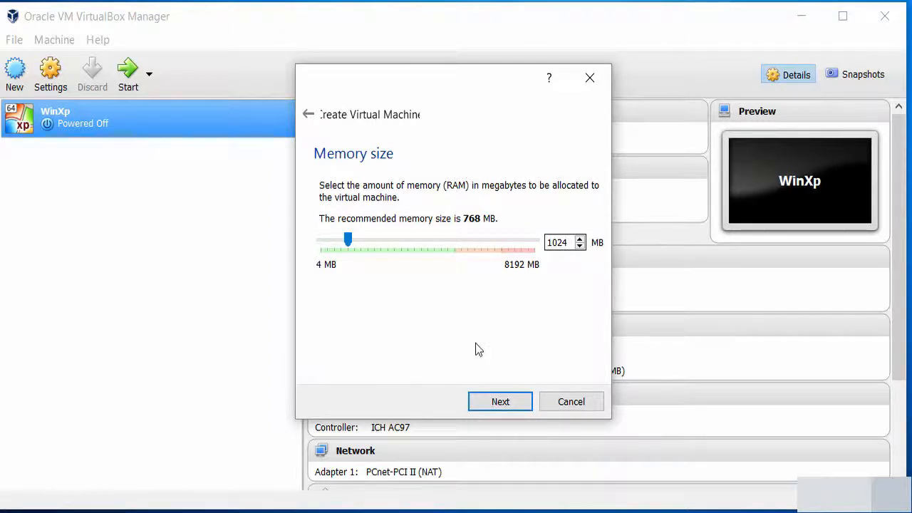
left_click(496, 402)
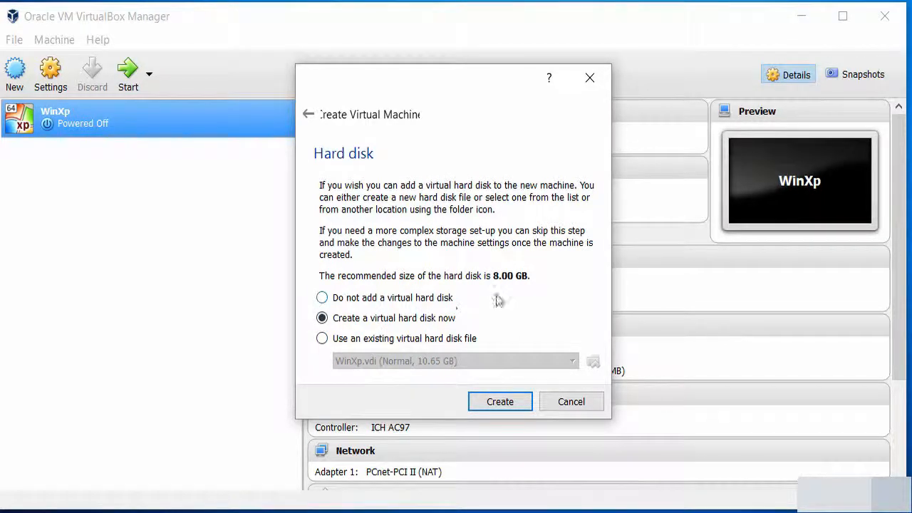
left_click(499, 401)
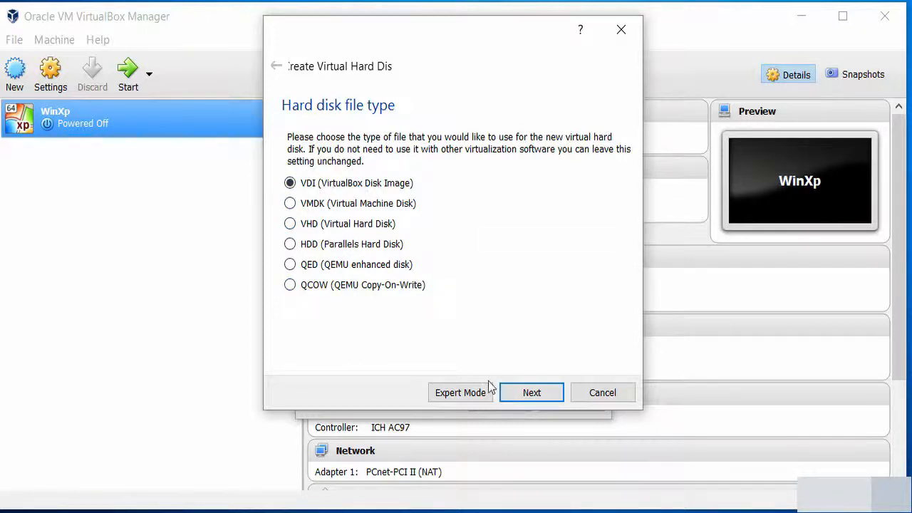
Keep a dynamically allocated 8.00 GB VDI disk and bring up the save-location chooser
left_click(529, 392)
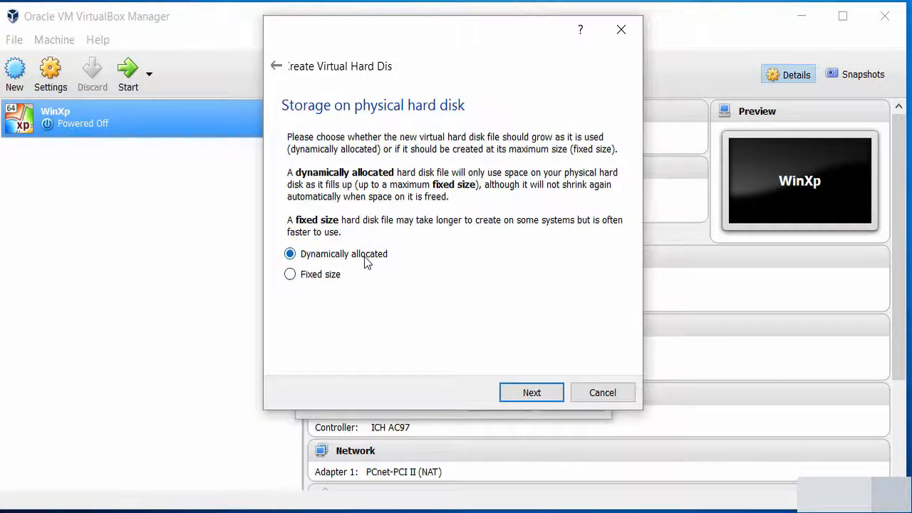
left_click(531, 395)
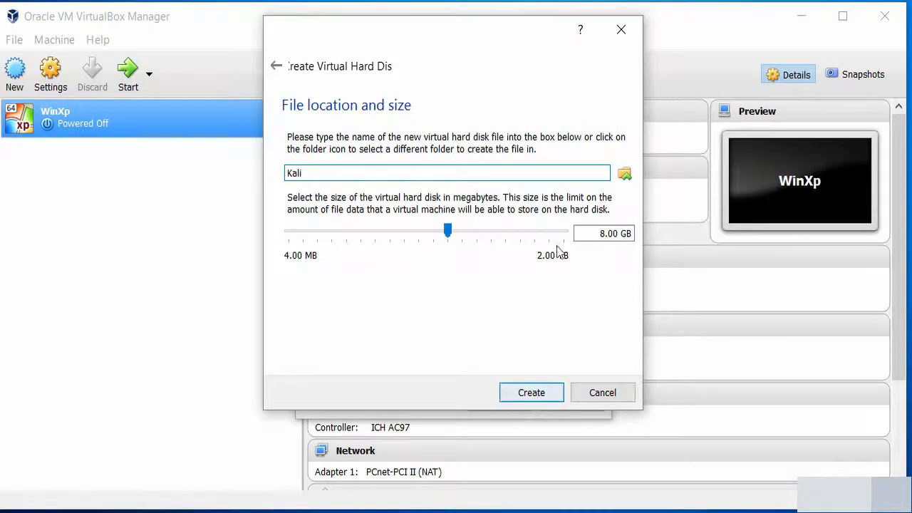
left_click(607, 237)
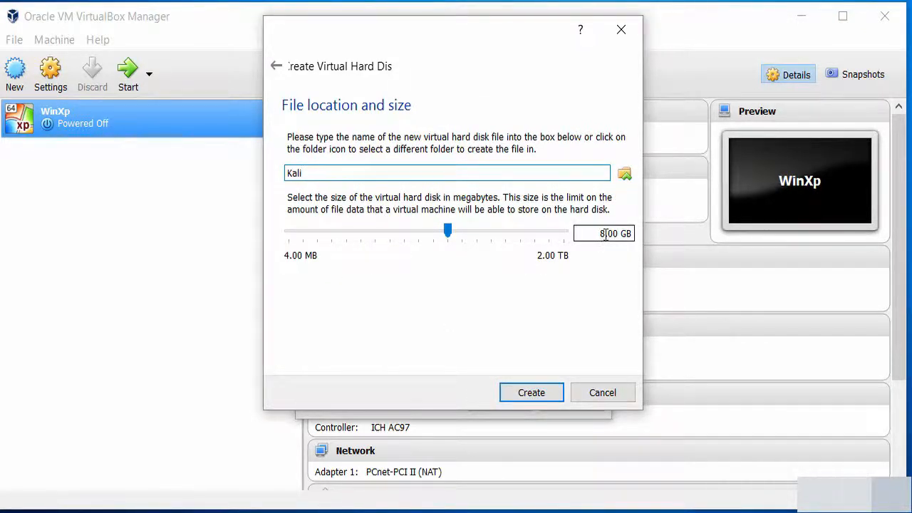
left_click(605, 234)
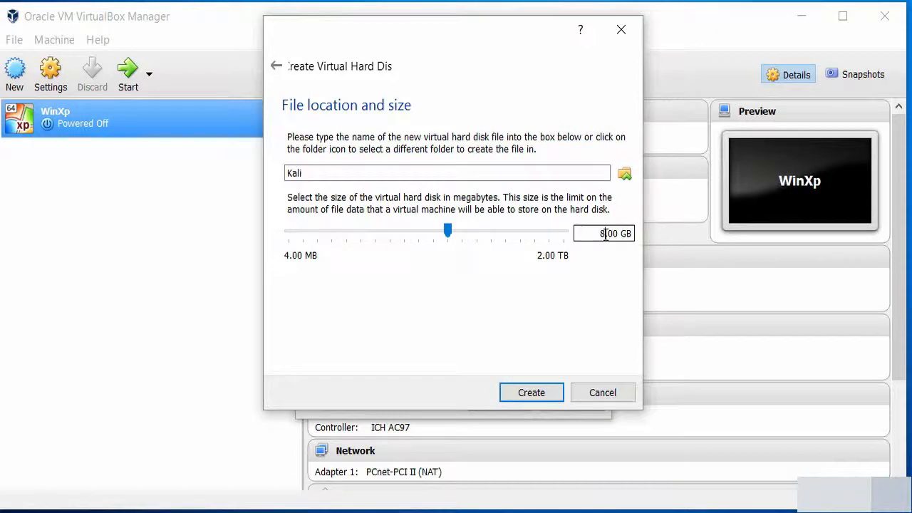
left_click(624, 176)
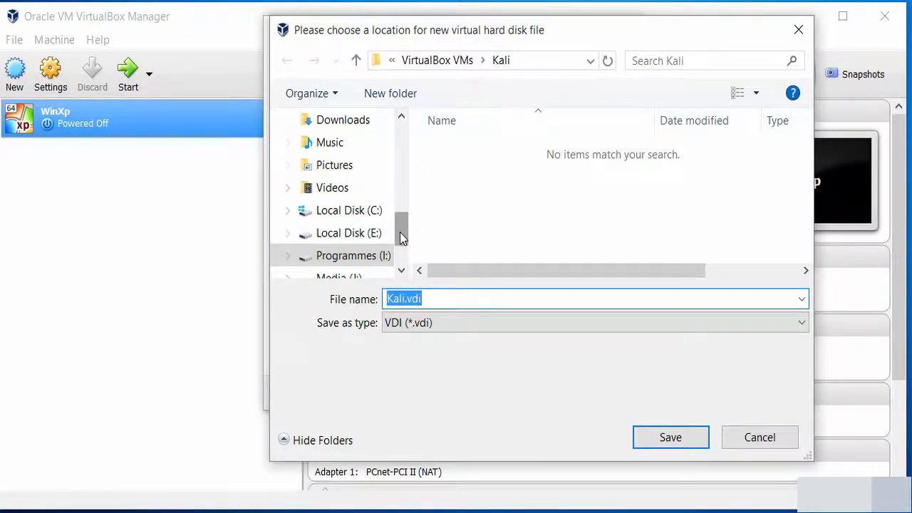
Save Kali.vdi into the Kali folder under I:\VirtualBox VMs
left_click_drag(399, 232, 399, 242)
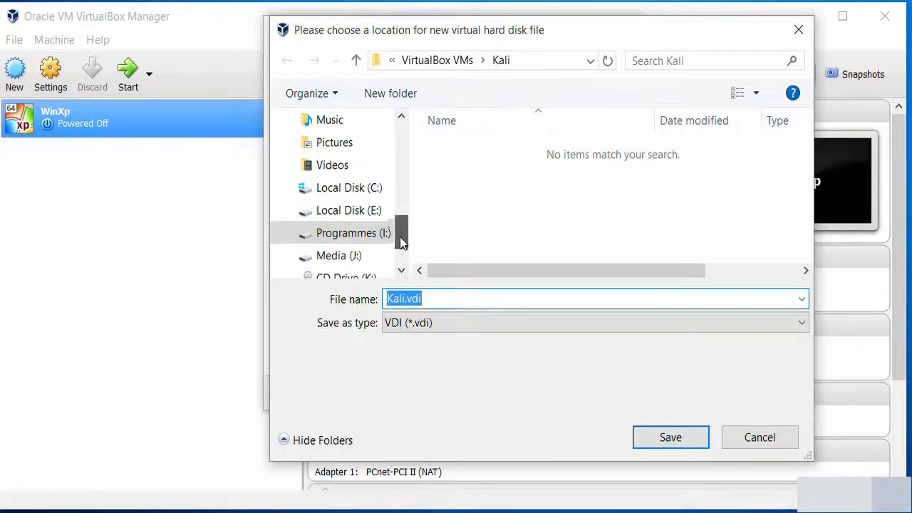
left_click(356, 235)
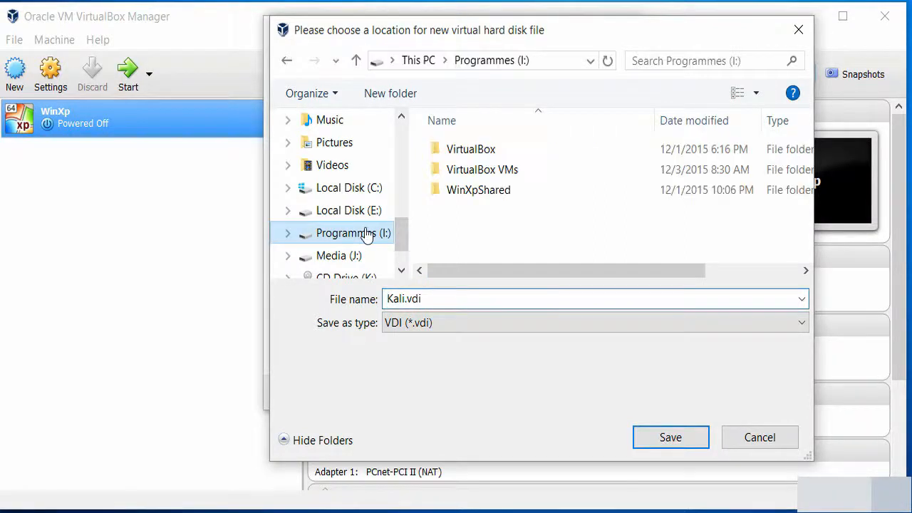
right_click(480, 217)
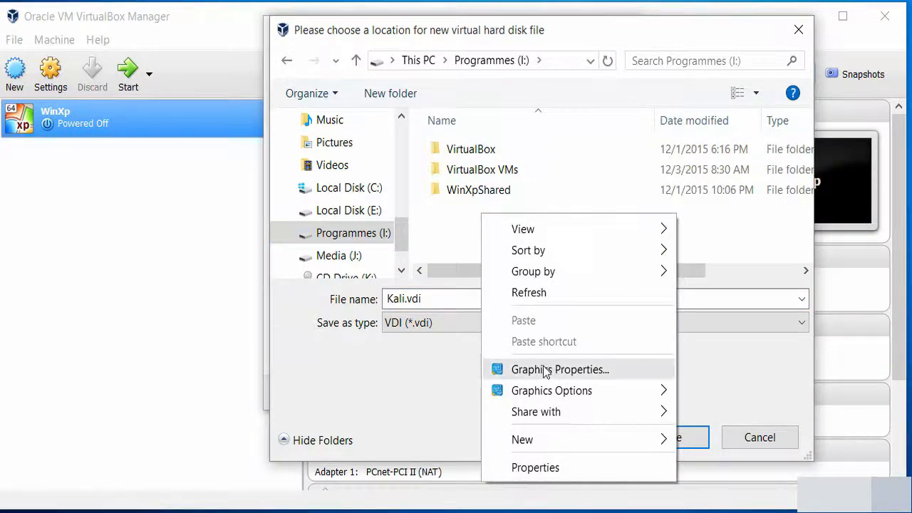
mouse_move(569, 449)
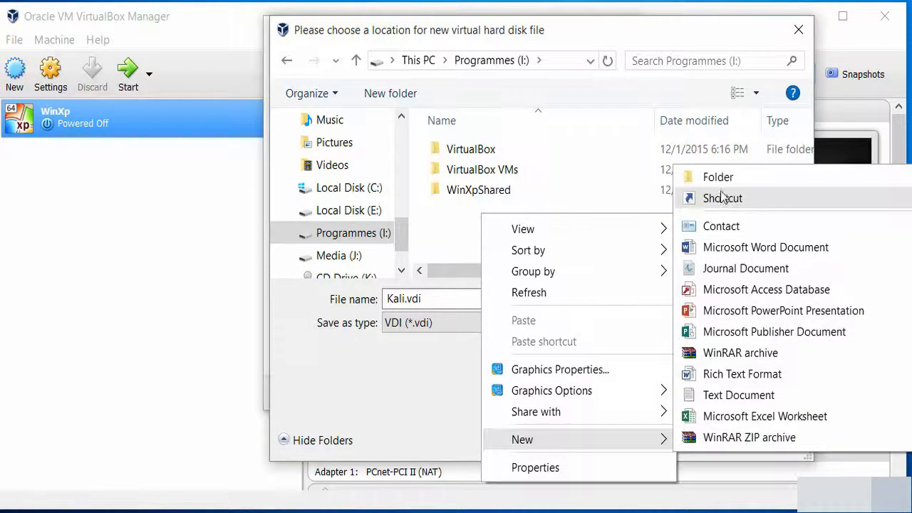
left_click(447, 240)
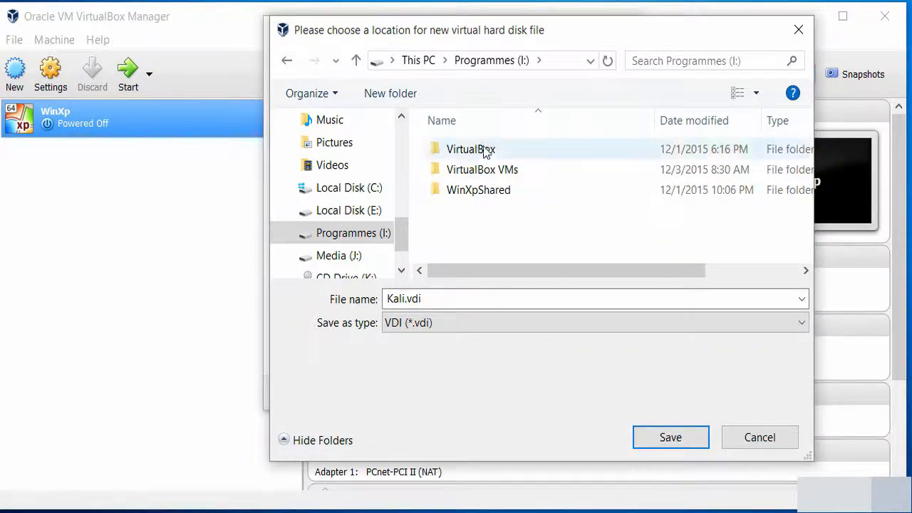
double_click(483, 174)
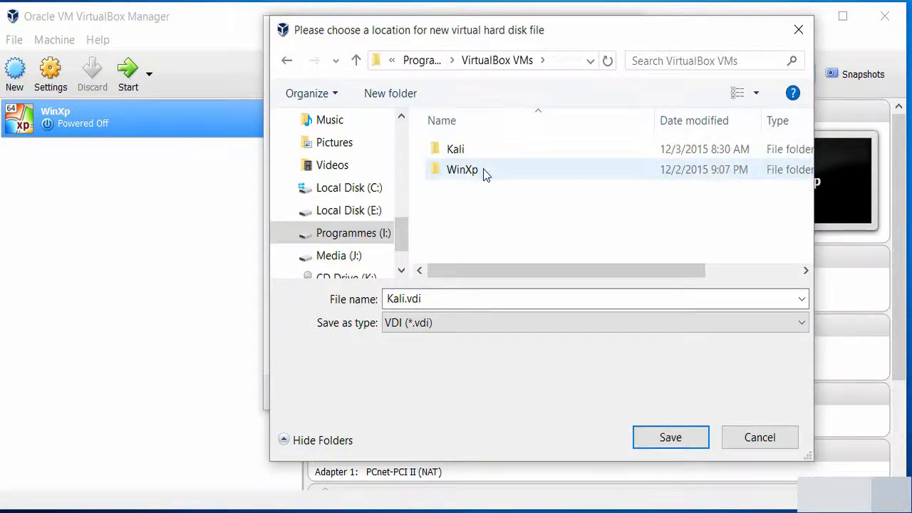
double_click(423, 302)
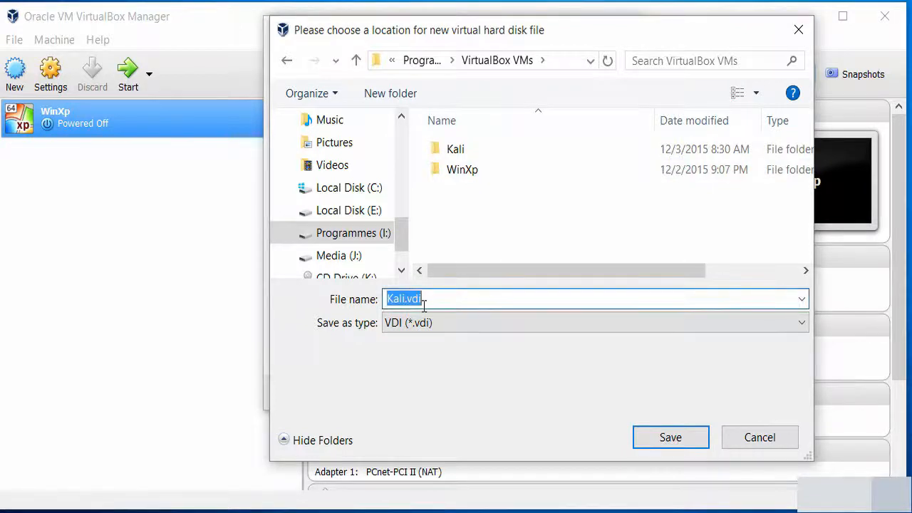
double_click(454, 152)
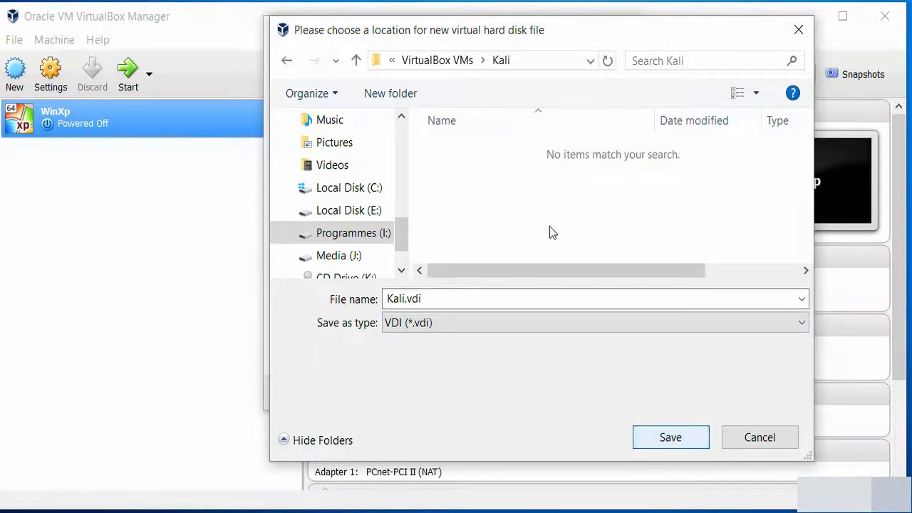
left_click(661, 445)
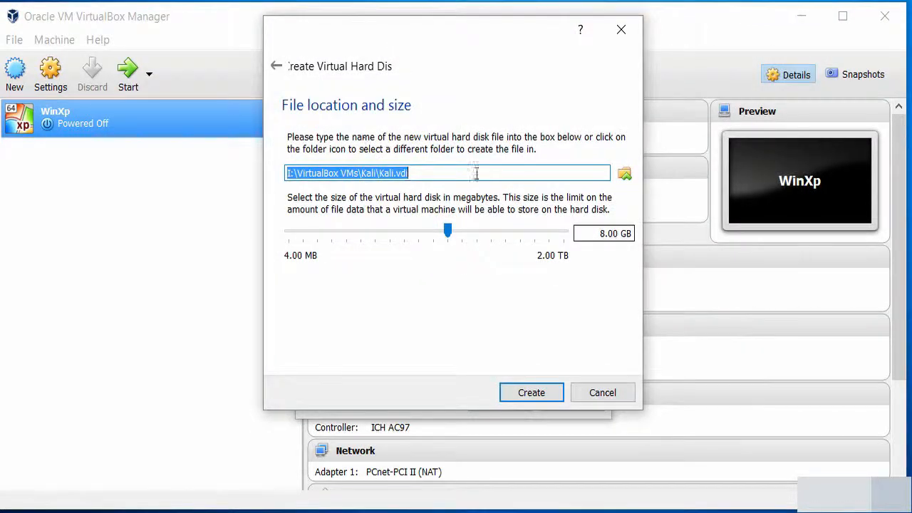
Change the disk size to 20 GB and create the Kali machine
left_click(604, 234)
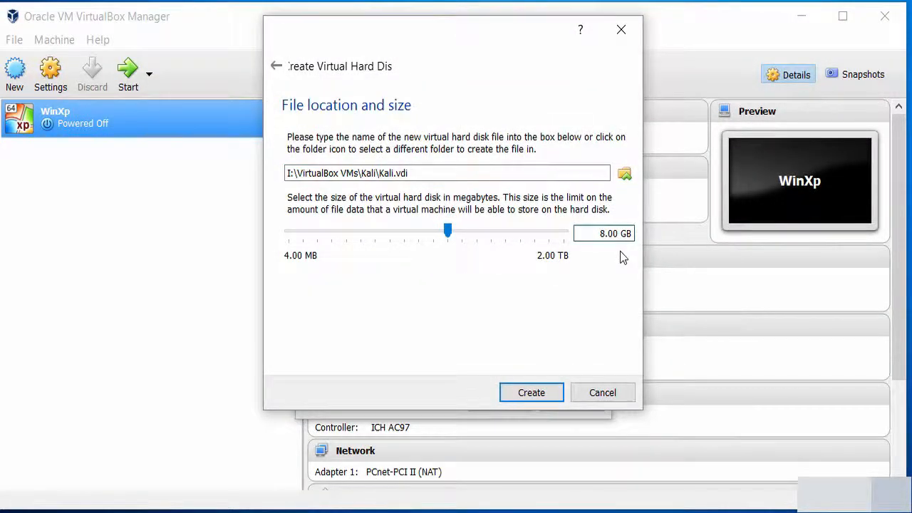
key("BackSpace")
type("20")
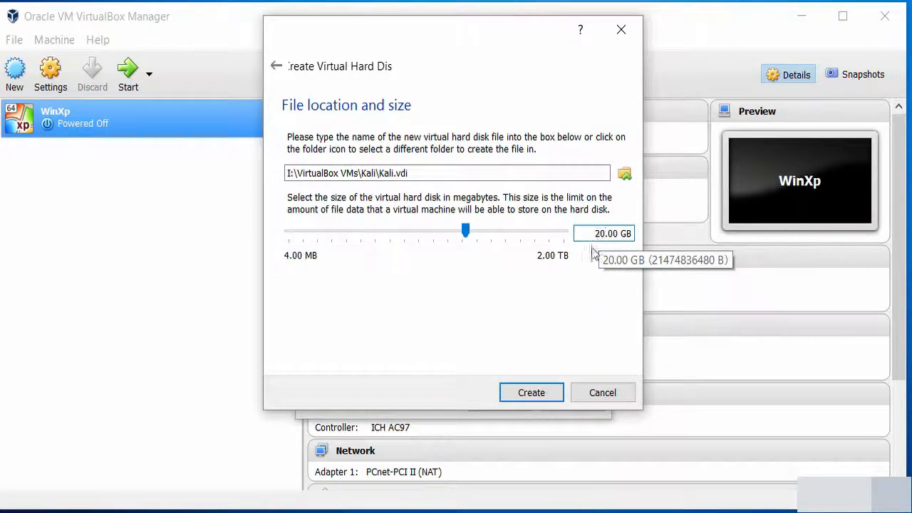
left_click(523, 394)
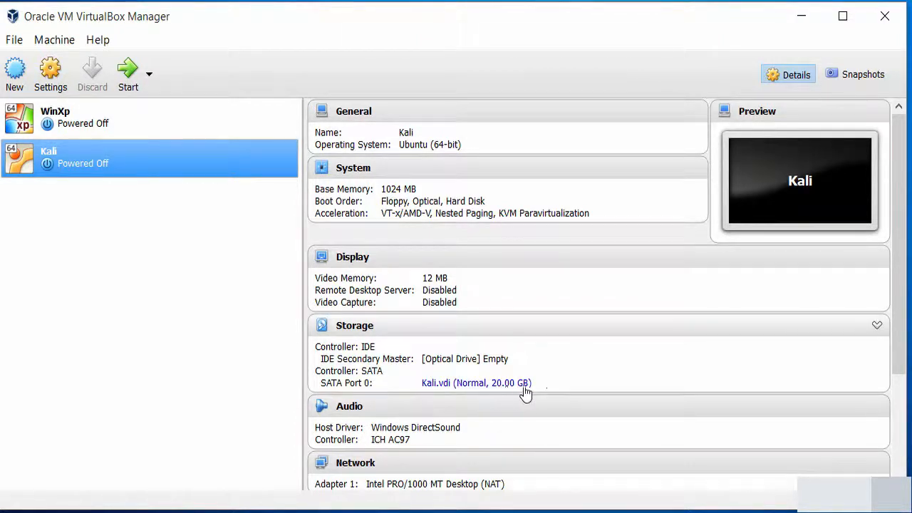
In Kali's Storage settings, browse for a disc image file for the empty IDE optical drive
right_click(119, 165)
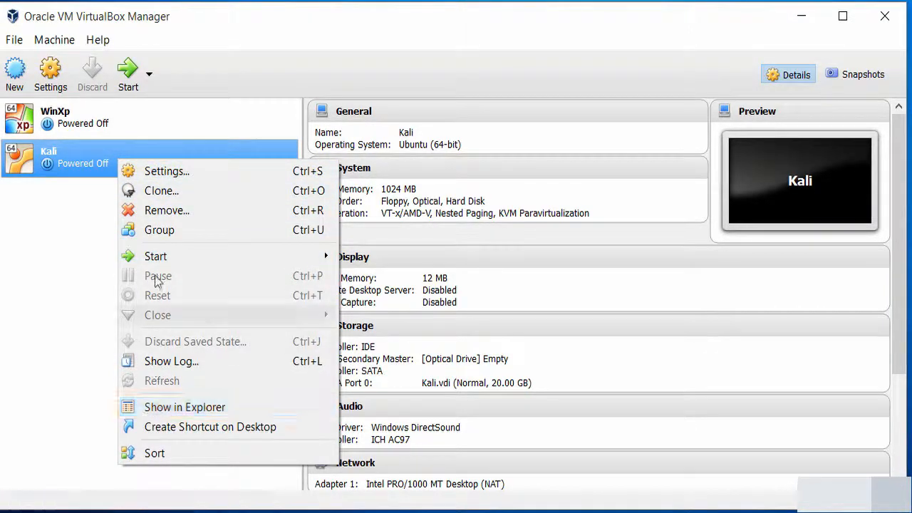
left_click(197, 171)
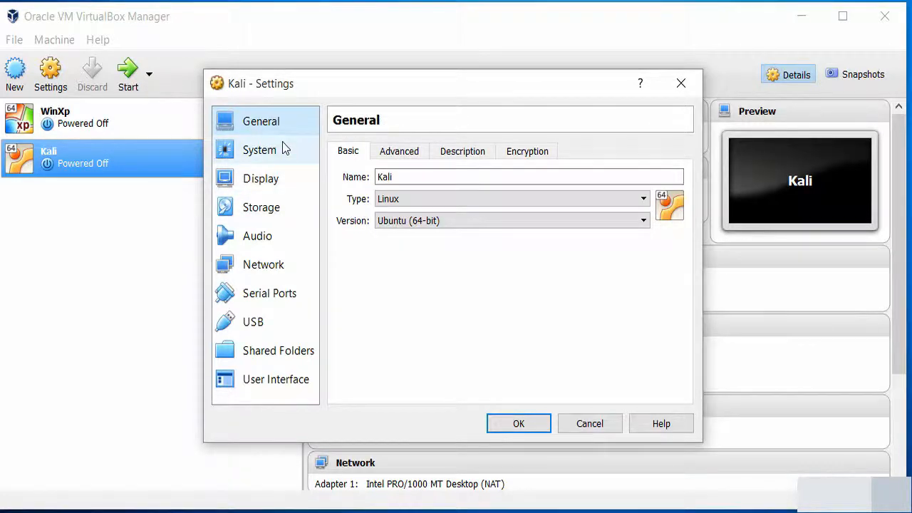
left_click(276, 214)
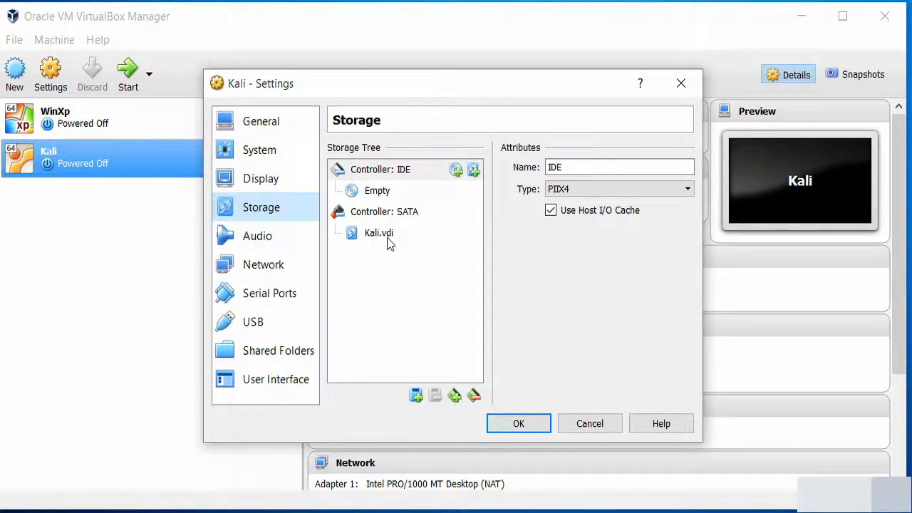
left_click(354, 198)
left_click(684, 169)
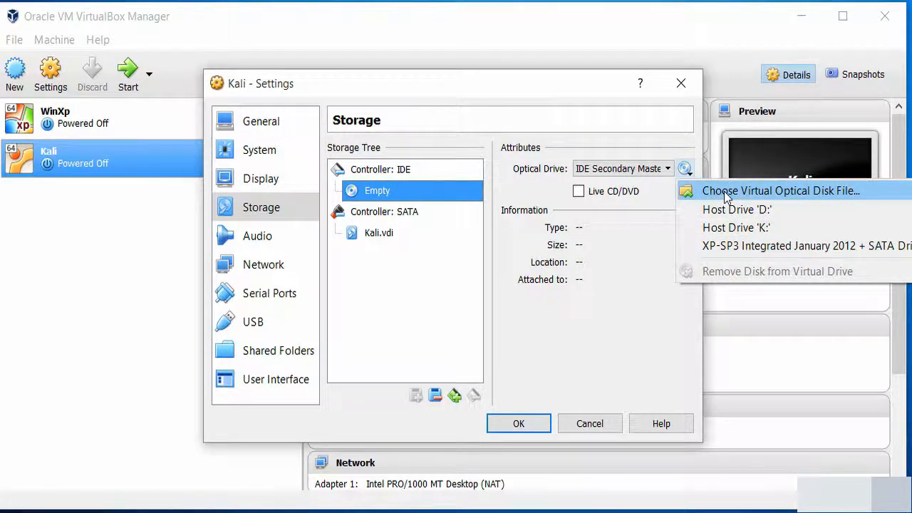
left_click(724, 191)
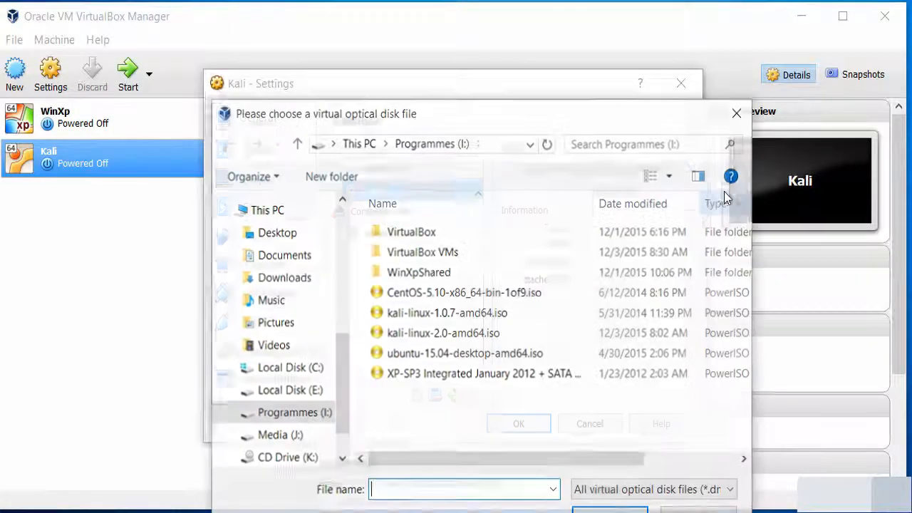
Pick kali-linux-2.0-amd64.iso from drive I: as the optical drive's disc image
left_click(460, 319)
left_click(457, 333)
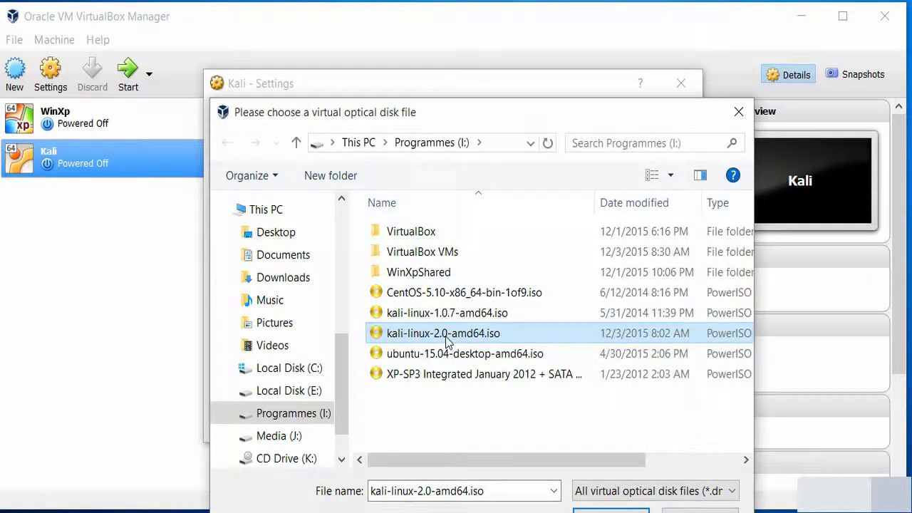
double_click(448, 342)
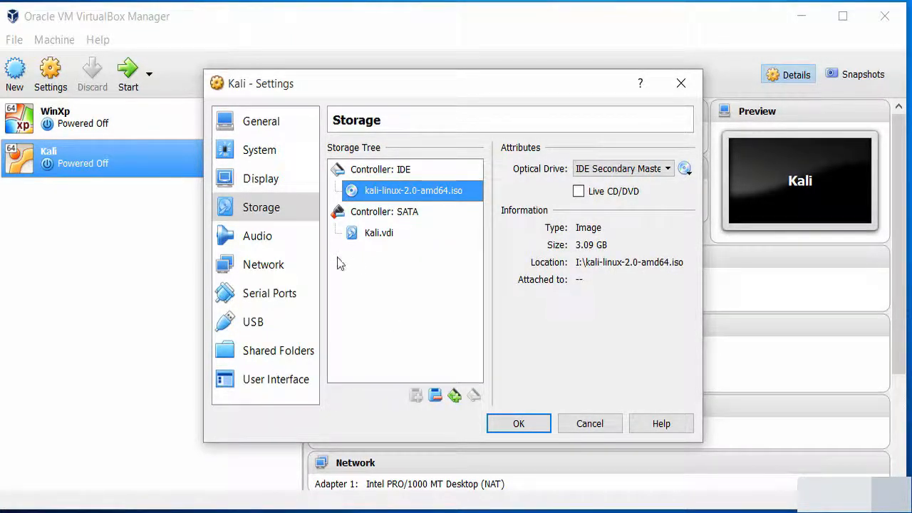
Set Processor(s) to 2 on the System > Processor tab, then view the Display page
left_click(261, 149)
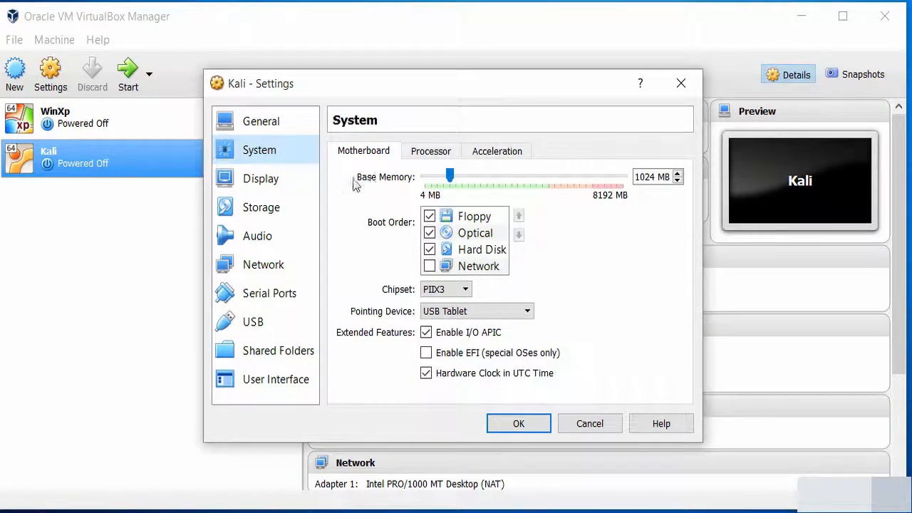
left_click(427, 153)
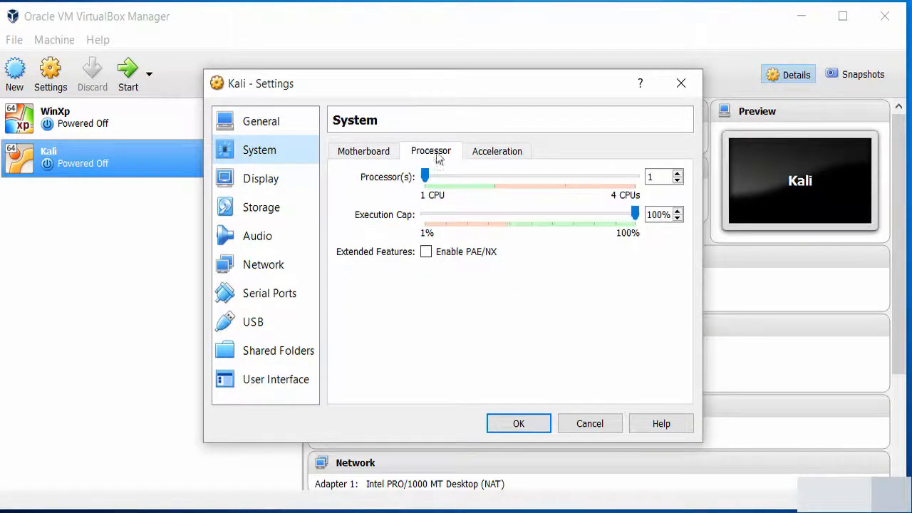
left_click(652, 177)
key("BackSpace")
type("2")
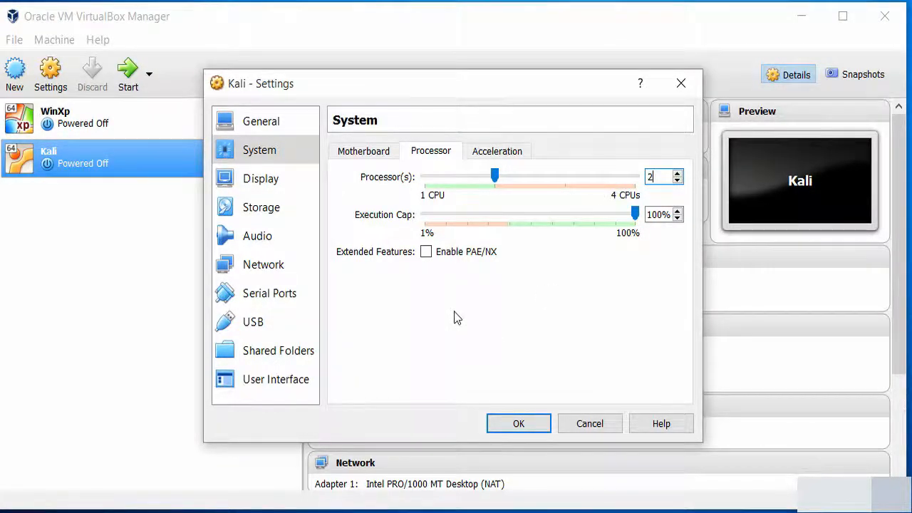
left_click(509, 151)
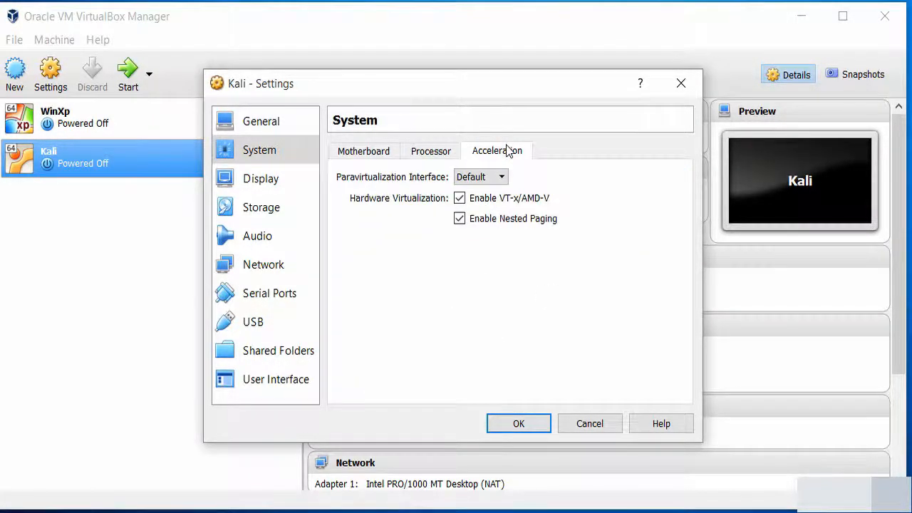
left_click(435, 155)
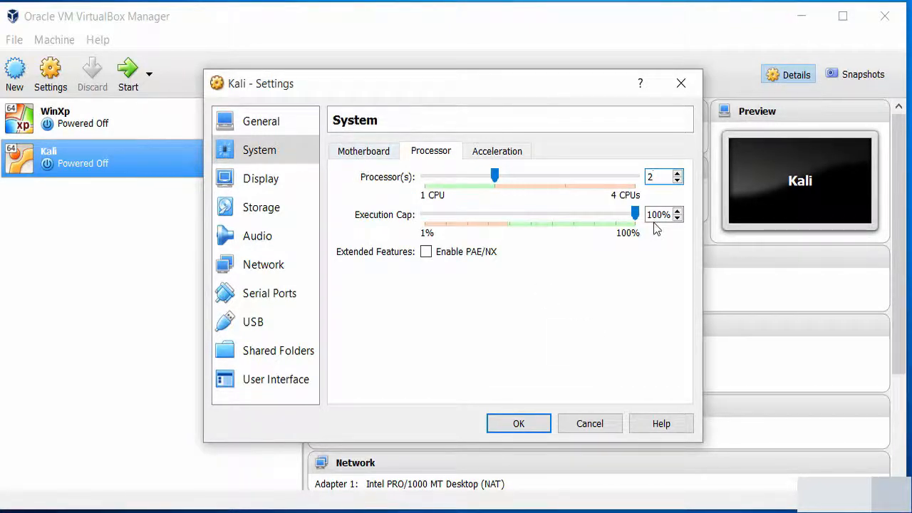
mouse_move(636, 219)
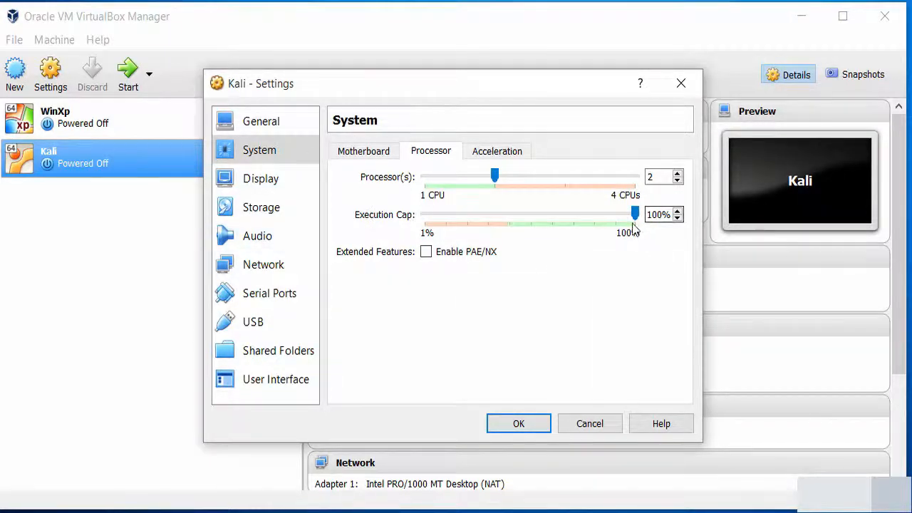
left_click(263, 178)
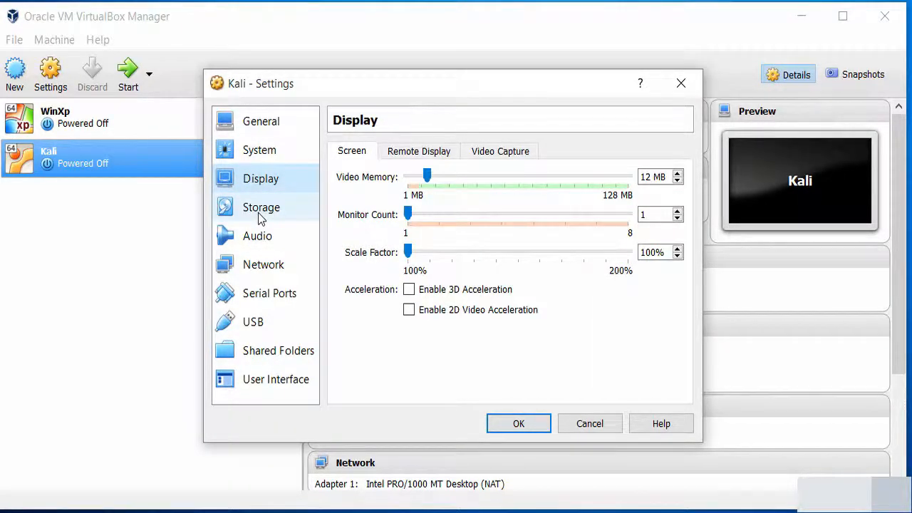
Review the Kali machine's storage, audio and network adapter settings, then save them with OK
left_click(261, 212)
left_click(261, 244)
left_click(264, 274)
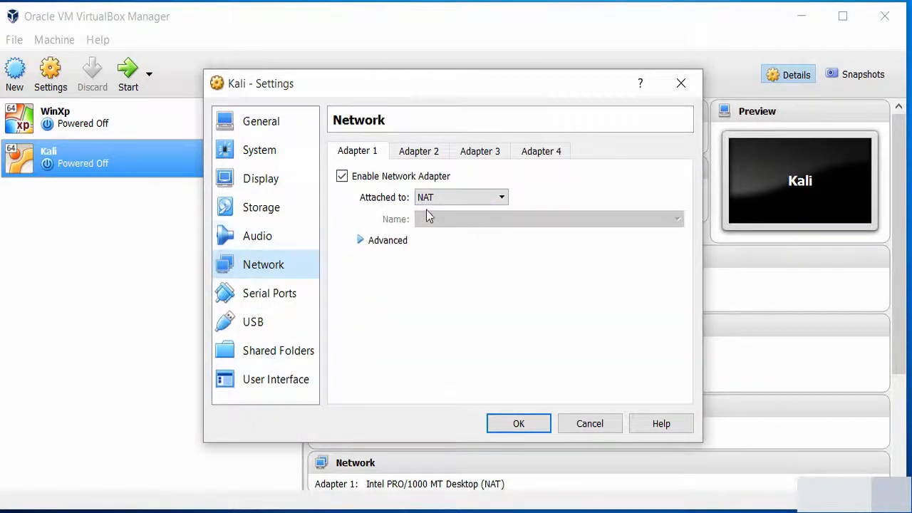
left_click(361, 241)
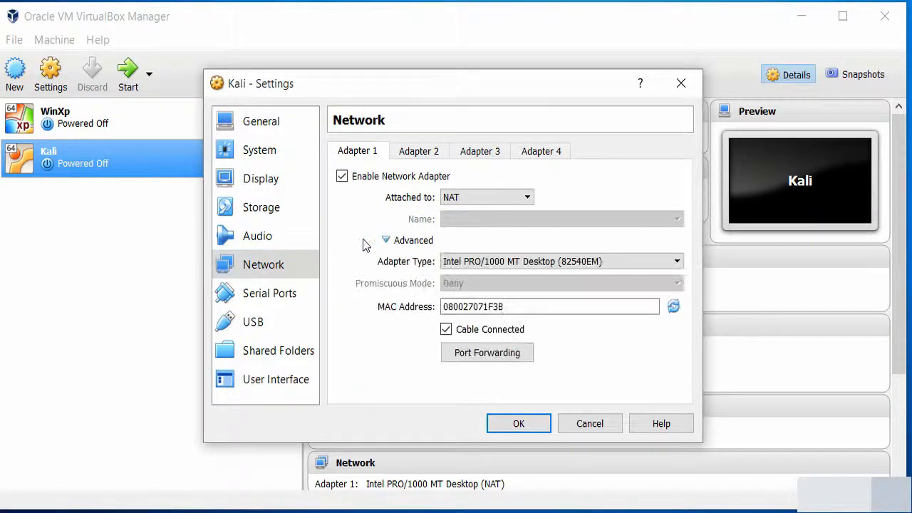
left_click(386, 243)
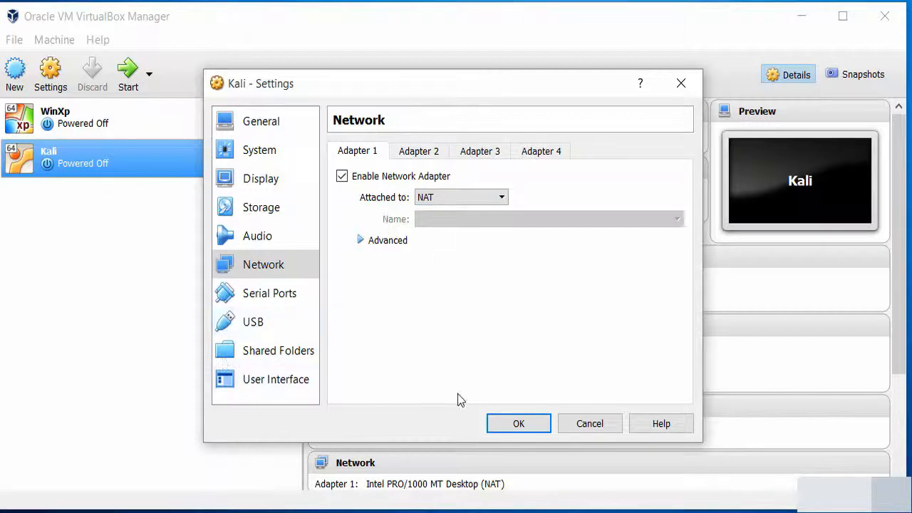
left_click(535, 430)
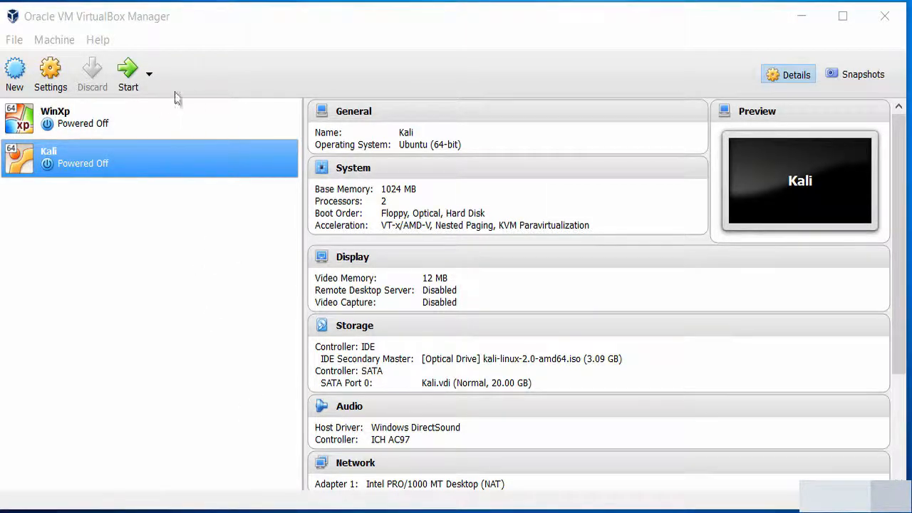
Start the Kali virtual machine and move its window up and left
left_click(132, 80)
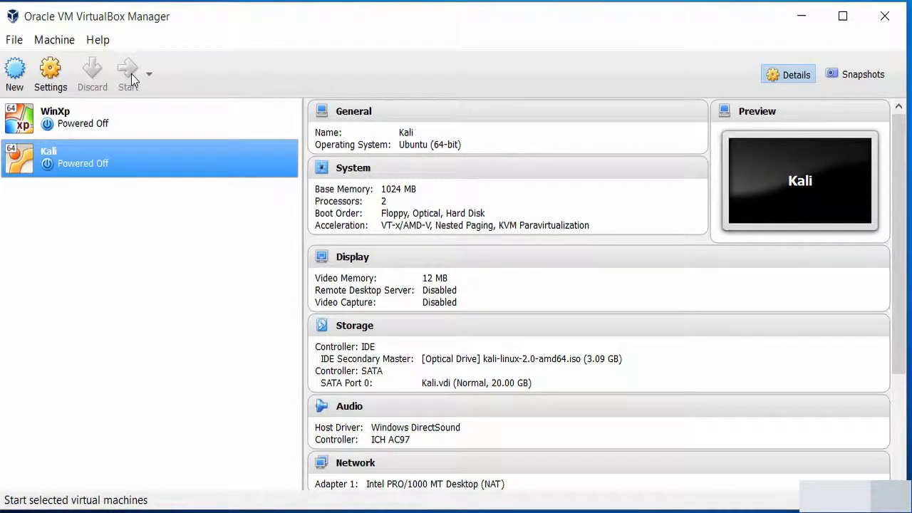
left_click(131, 81)
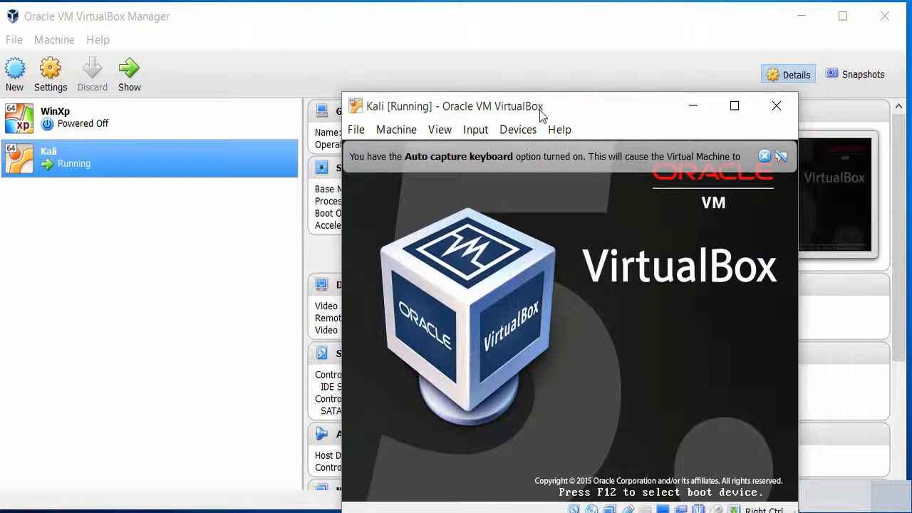
left_click_drag(540, 116, 478, 70)
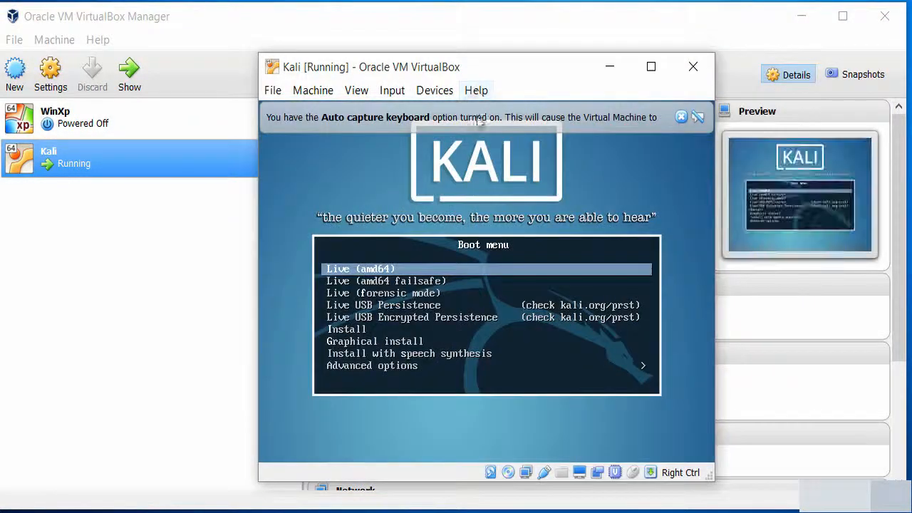
Capture keyboard and mouse into the VM, suppressing the capture notice in future
left_click(479, 349)
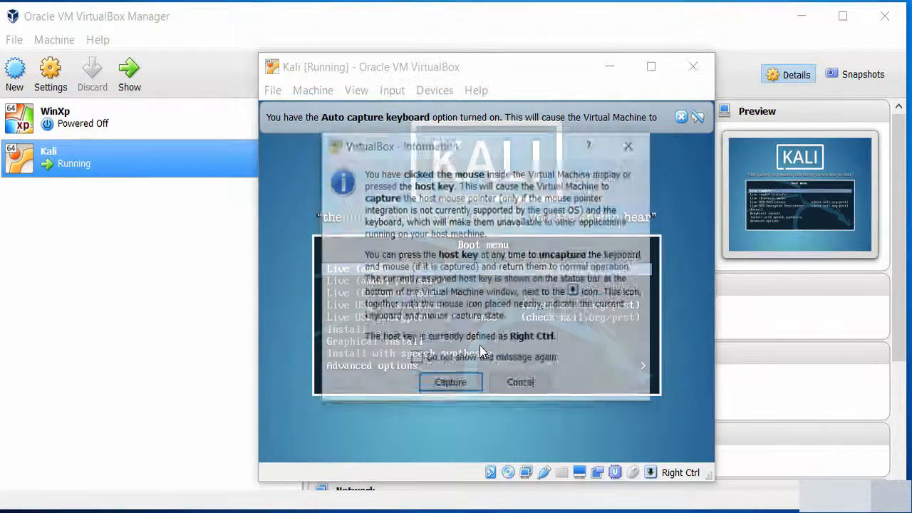
left_click(417, 362)
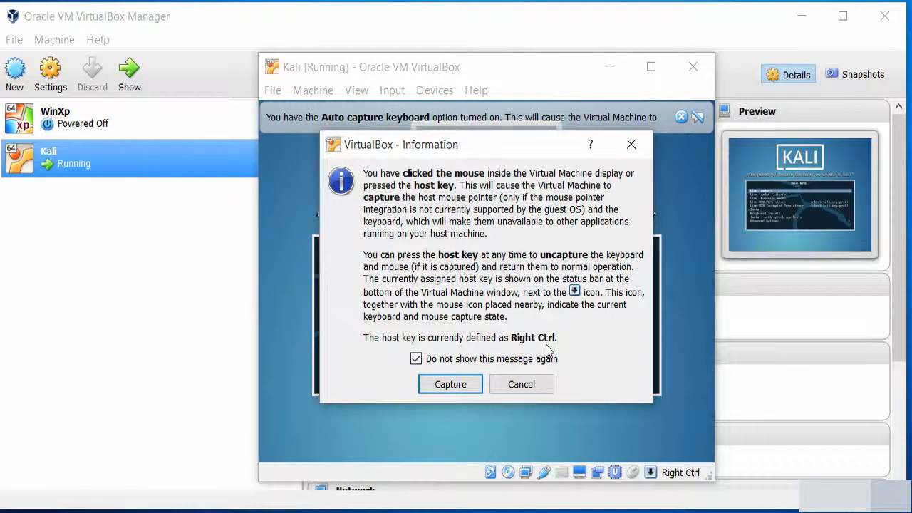
left_click(460, 387)
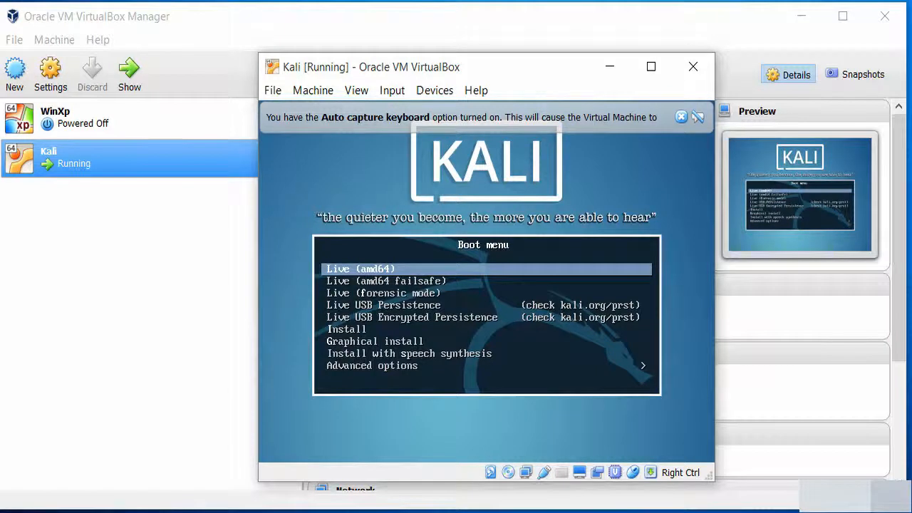
Boot the Install entry from the Kali boot menu and move the VM window to the screen top
key("Down")
key("Down")
key("Down")
key("Down")
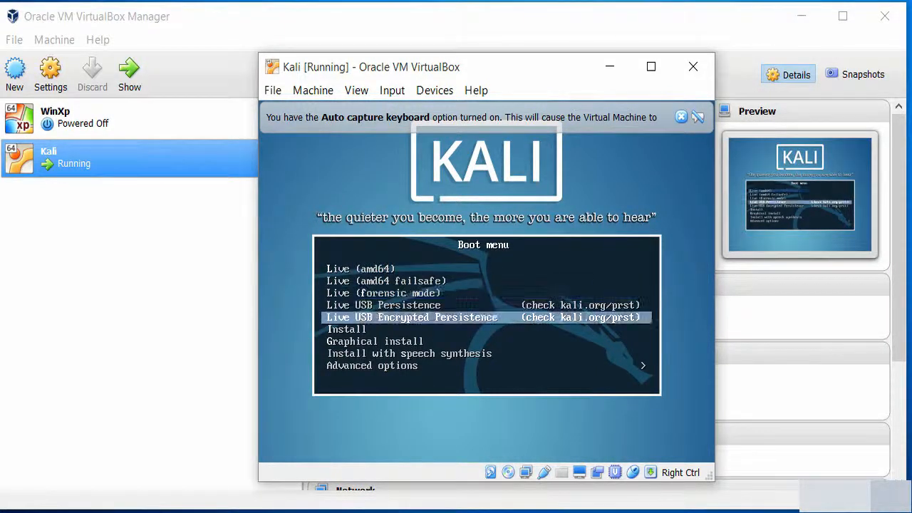
key("Up")
key("Up")
key("Up")
key("Up")
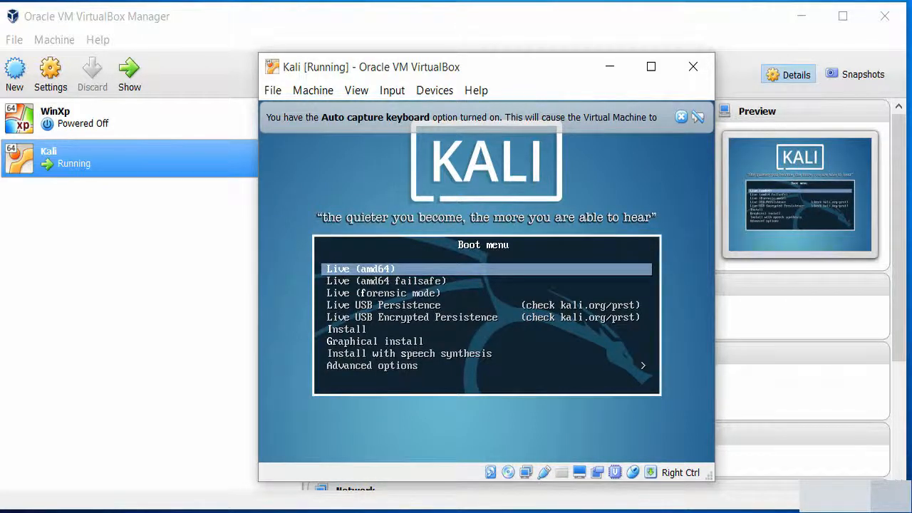
key("Down")
key("Down")
key("Down")
key("Down")
key("Down")
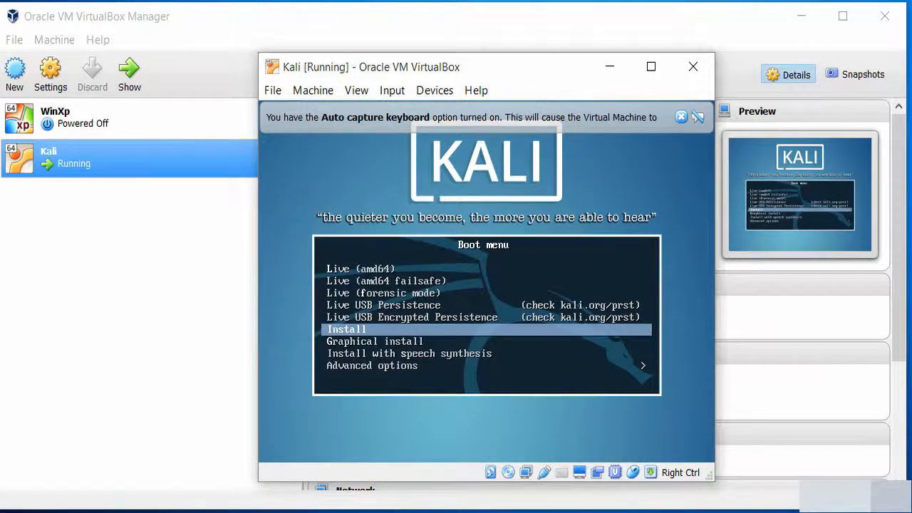
key("Return")
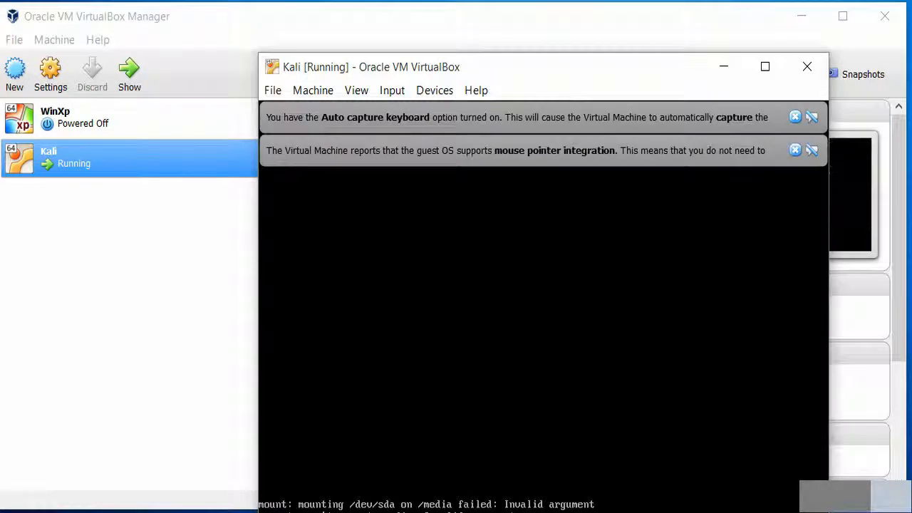
left_click_drag(519, 57, 460, 16)
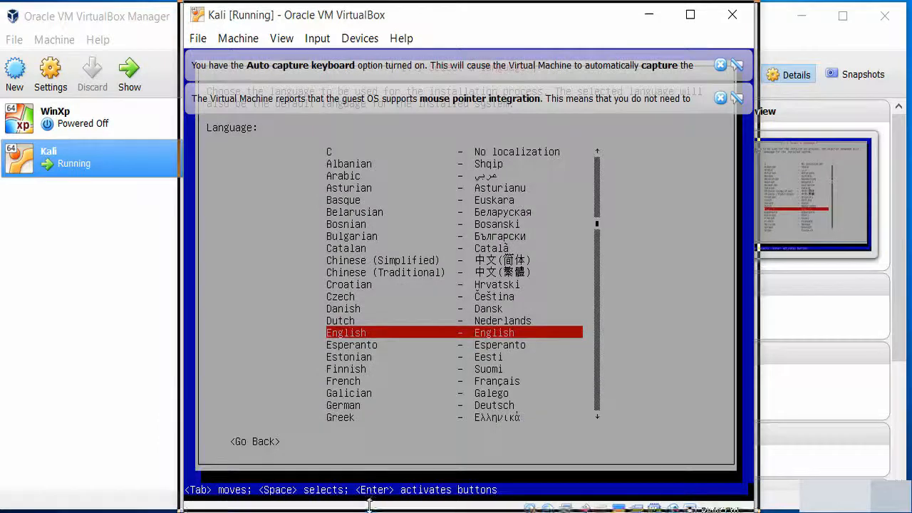
left_click_drag(369, 505, 370, 503)
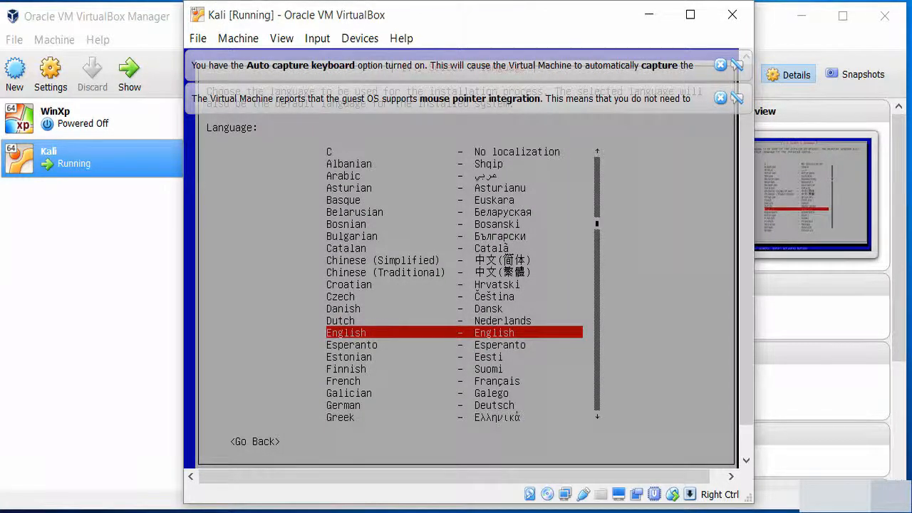
Dismiss both notices and choose English, United States and the American English keymap
left_click(721, 99)
left_click(720, 65)
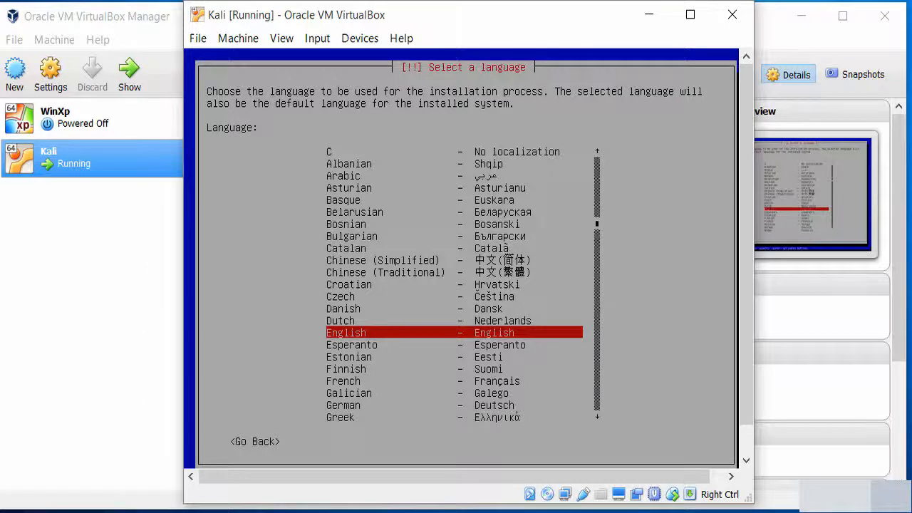
key("Return")
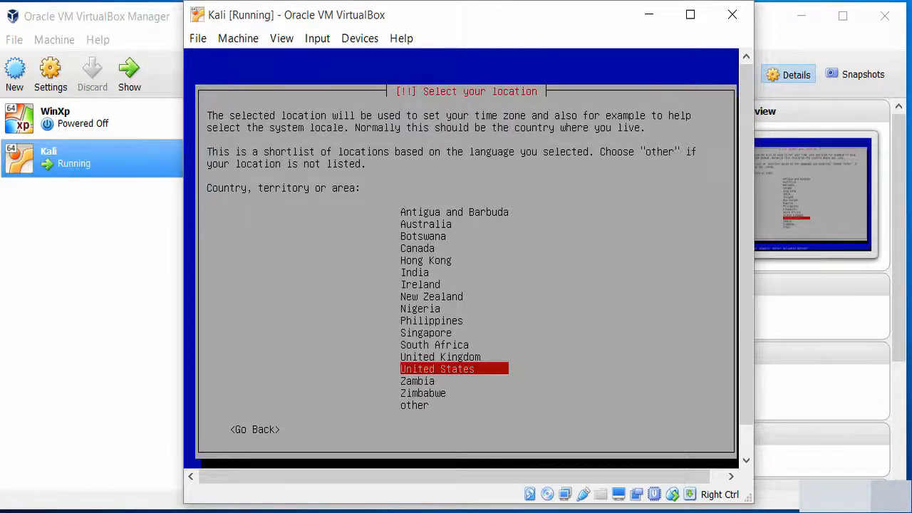
key("Up")
key("Up")
key("Up")
key("Up")
key("Up")
key("Up")
key("Up")
key("Up")
key("Up")
key("Up")
key("Up")
key("Up")
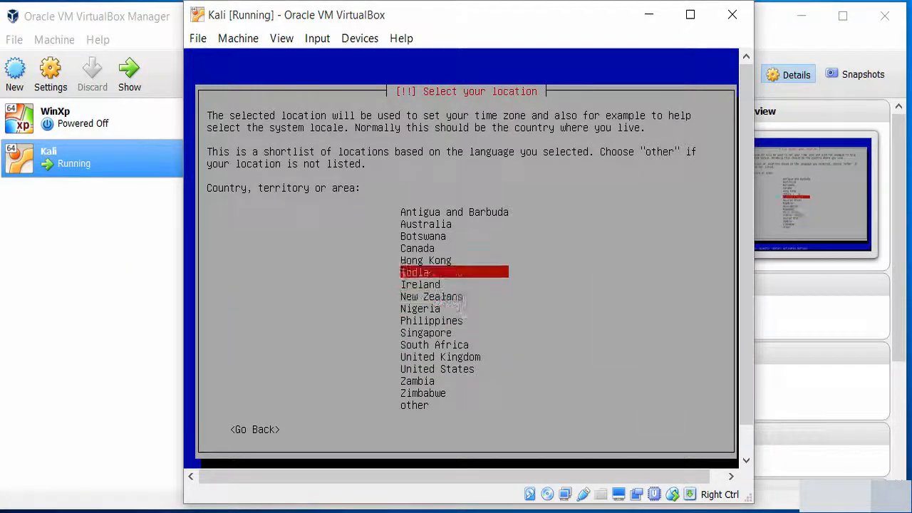
key("Down")
key("Down")
key("Down")
key("Down")
key("Down")
key("Down")
key("Down")
key("Down")
key("Down")
key("Down")
key("Down")
key("Down")
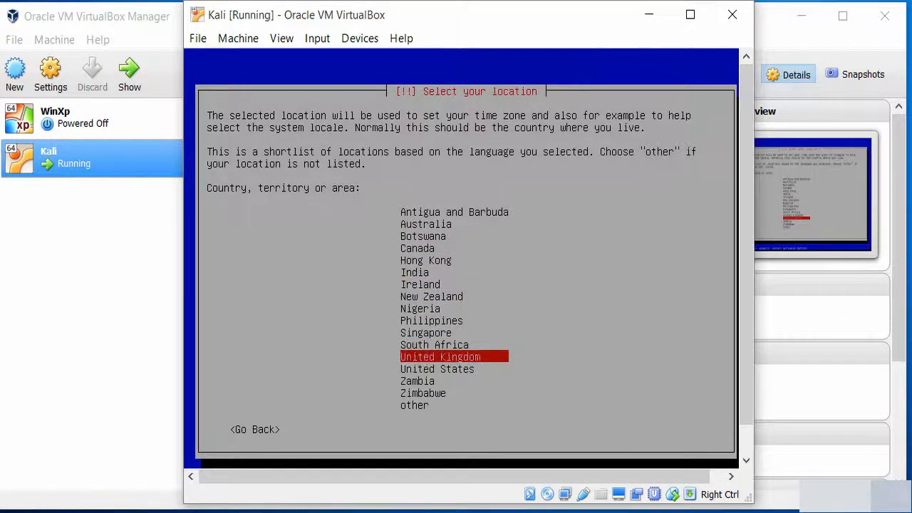
key("Return")
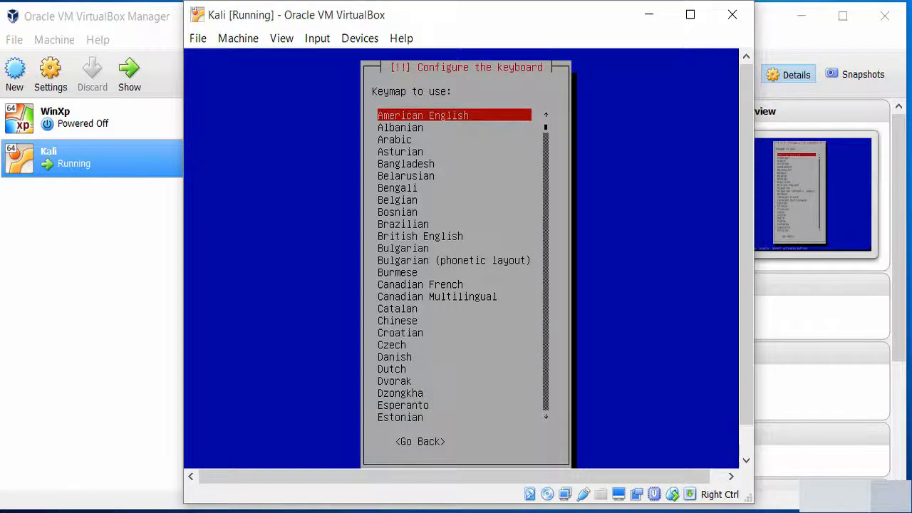
key("Return")
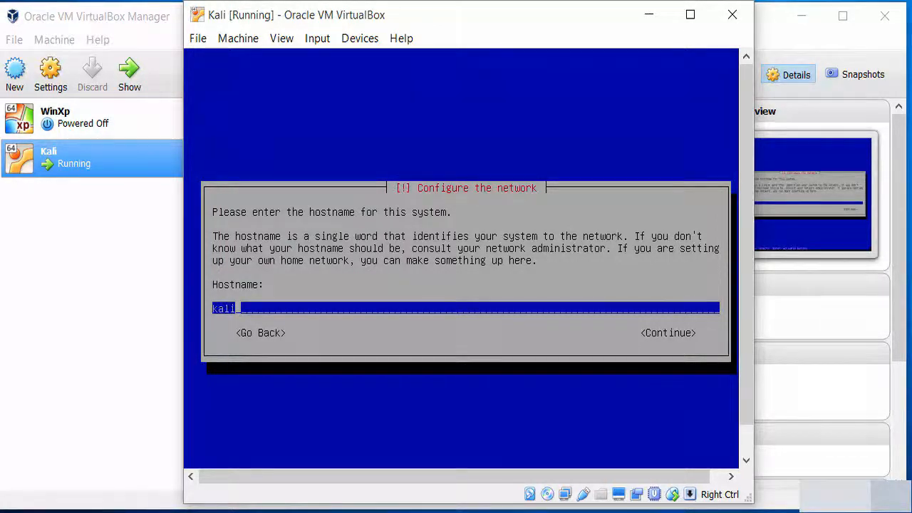
Keep the hostname kali and enter test.local as the domain name
key("Tab")
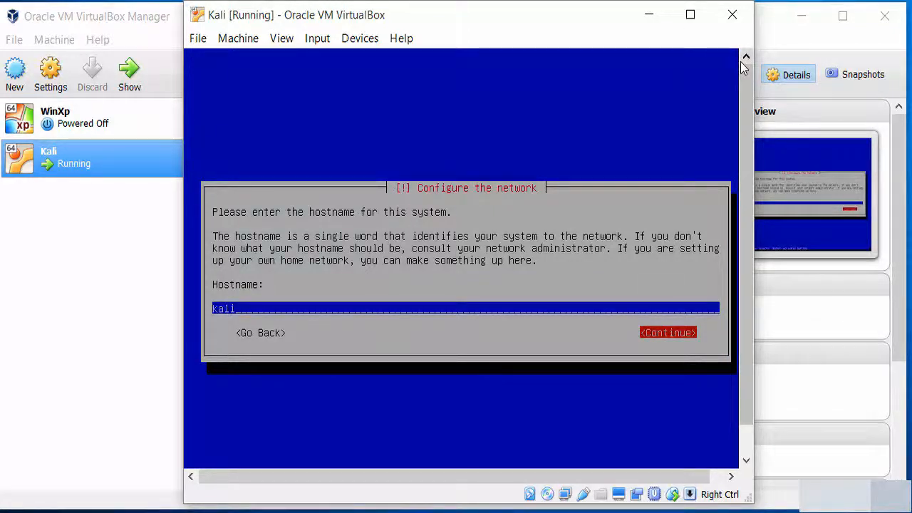
key("Return")
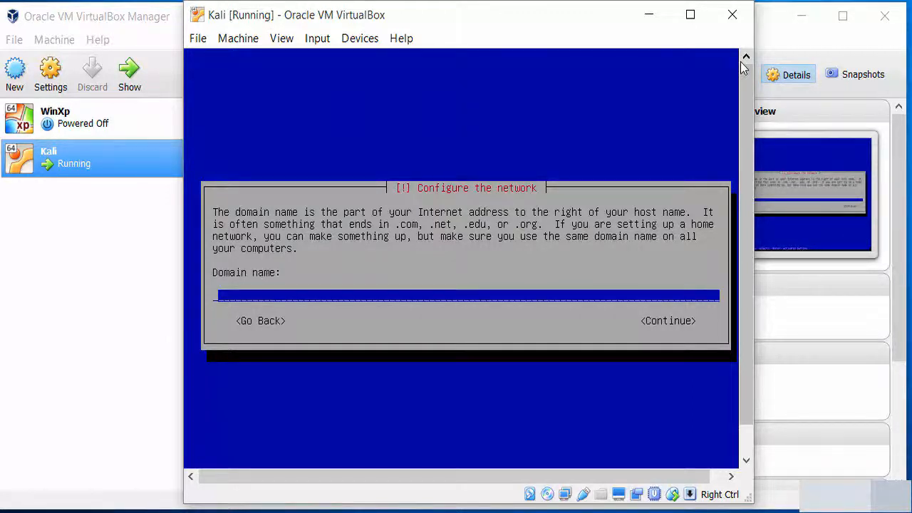
type("test")
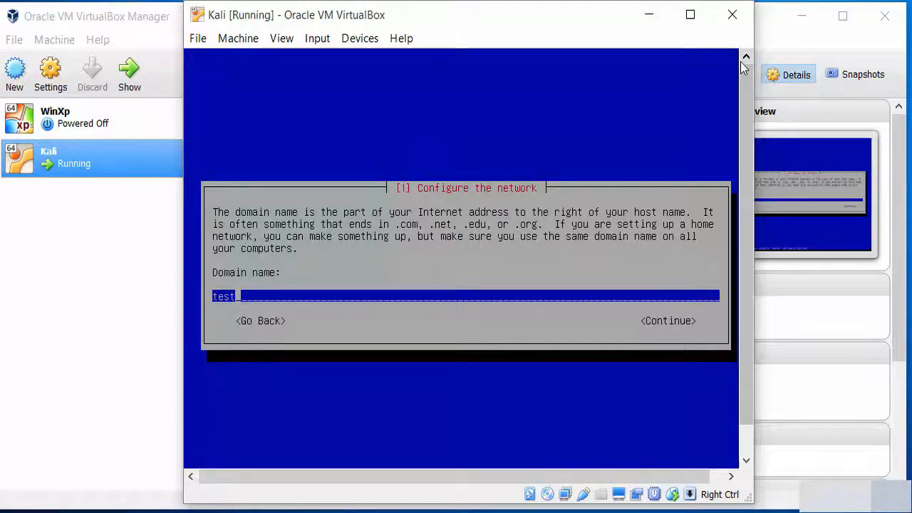
type(".local")
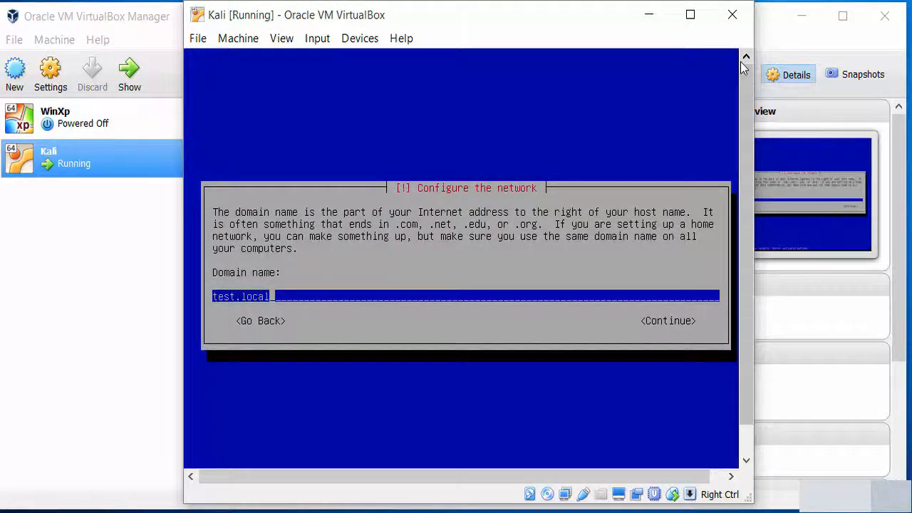
key("Tab")
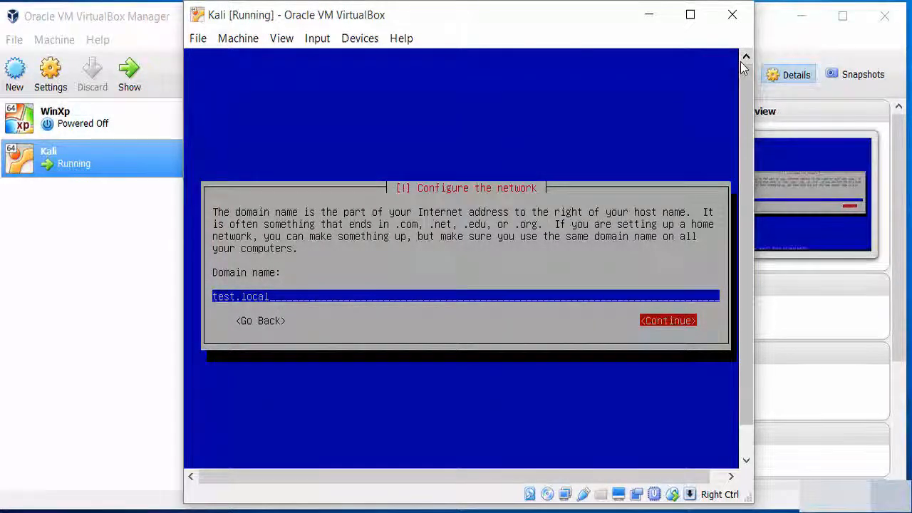
key("Return")
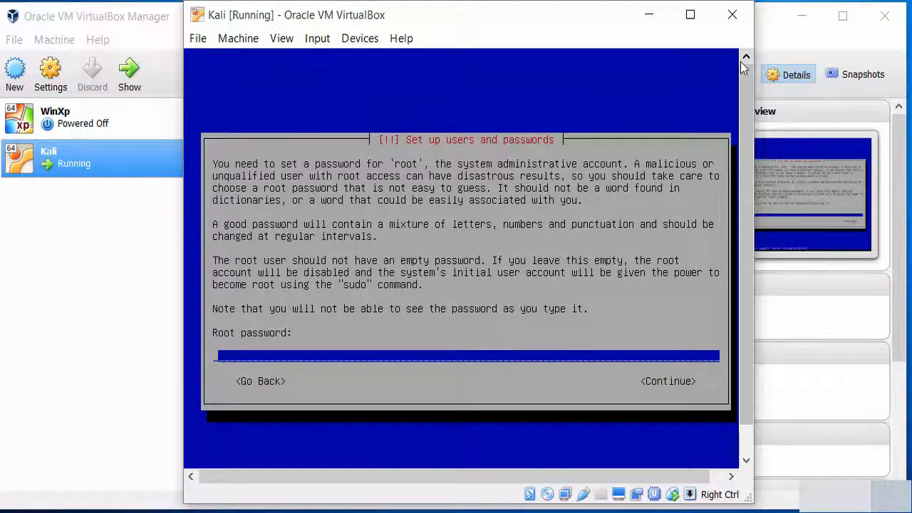
Enter the root password and retype it to confirm
type("*****")
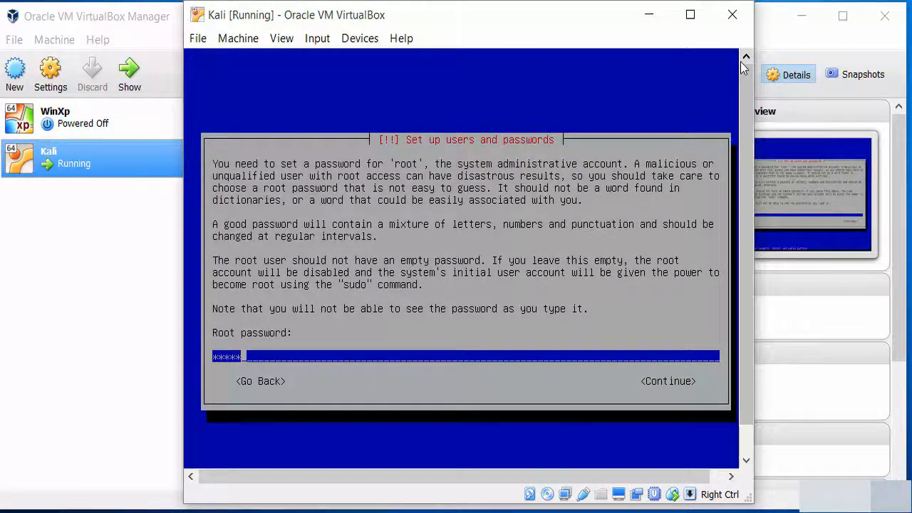
key("Tab")
key("Return")
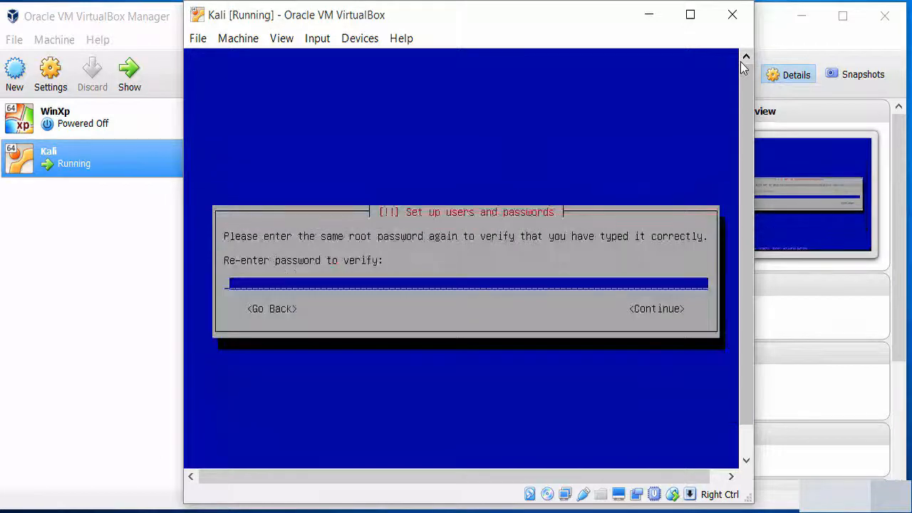
type("*****")
key("Return")
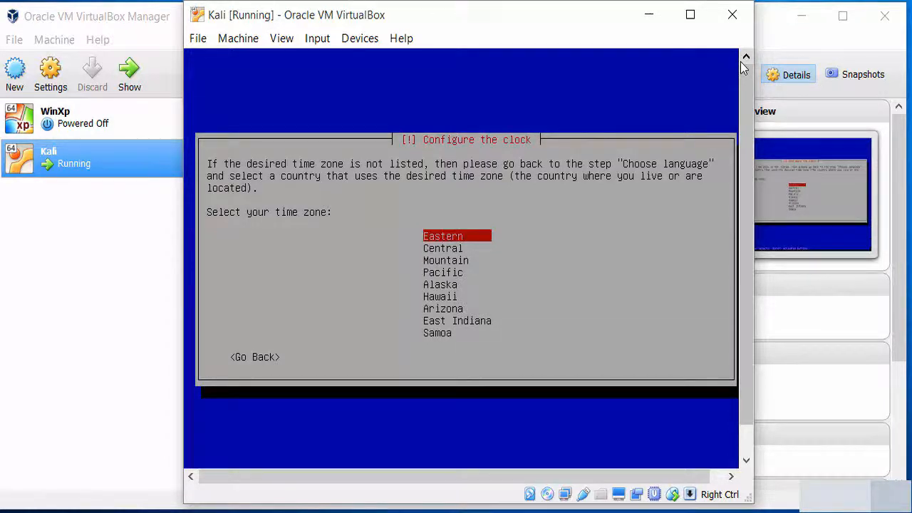
Choose Central as the time zone
key("Down")
key("Down")
key("Down")
key("Down")
key("Down")
key("Down")
key("Down")
key("Down")
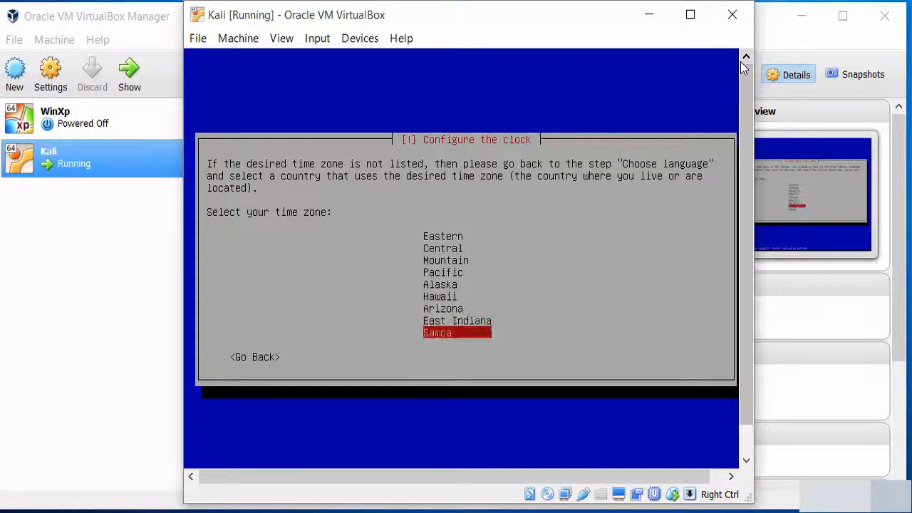
key("Up")
key("Up")
key("Up")
key("Up")
key("Up")
key("Up")
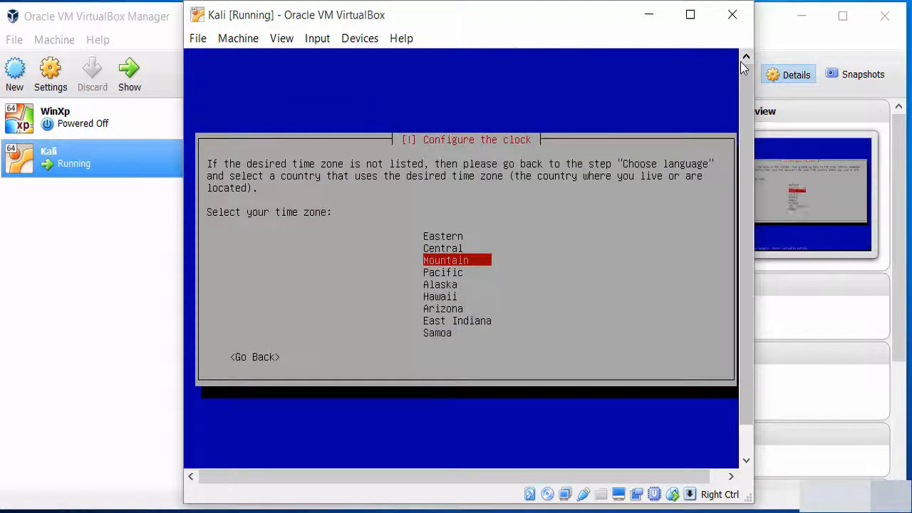
key("Up")
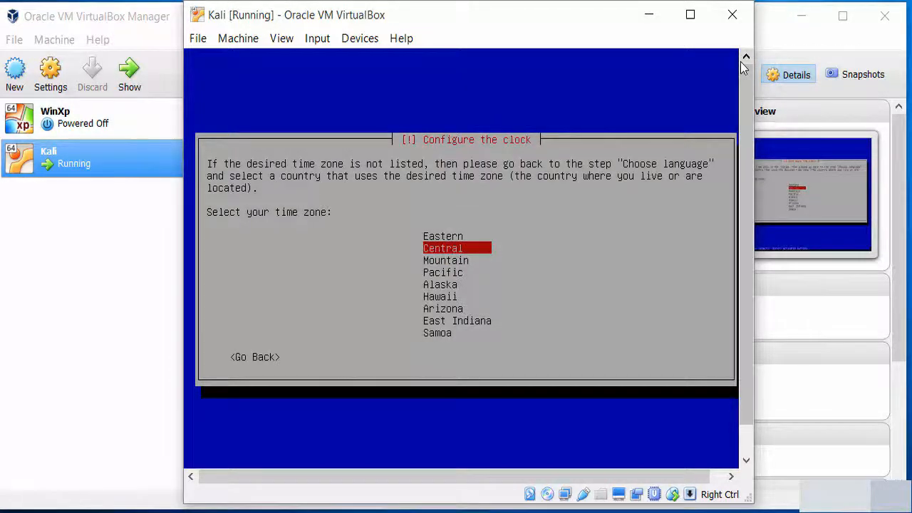
key("Return")
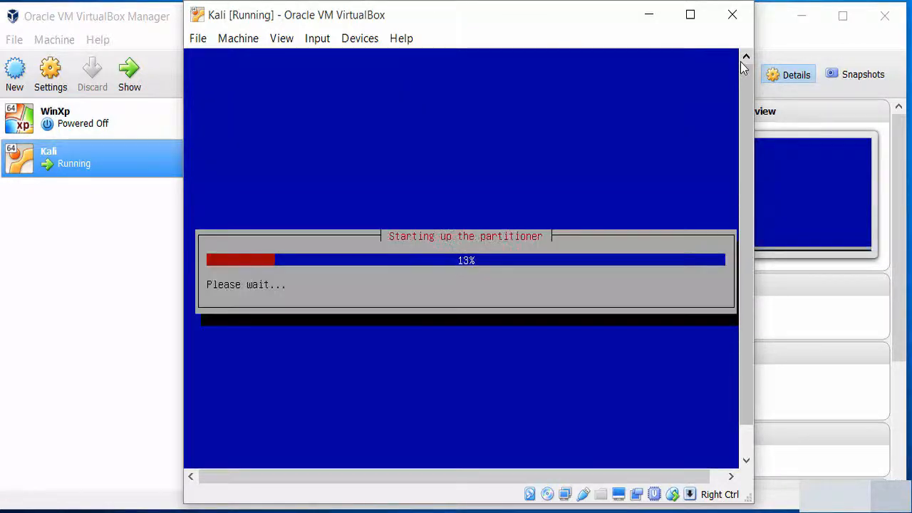
Browse the partitioning methods and choose Manual
key("Down")
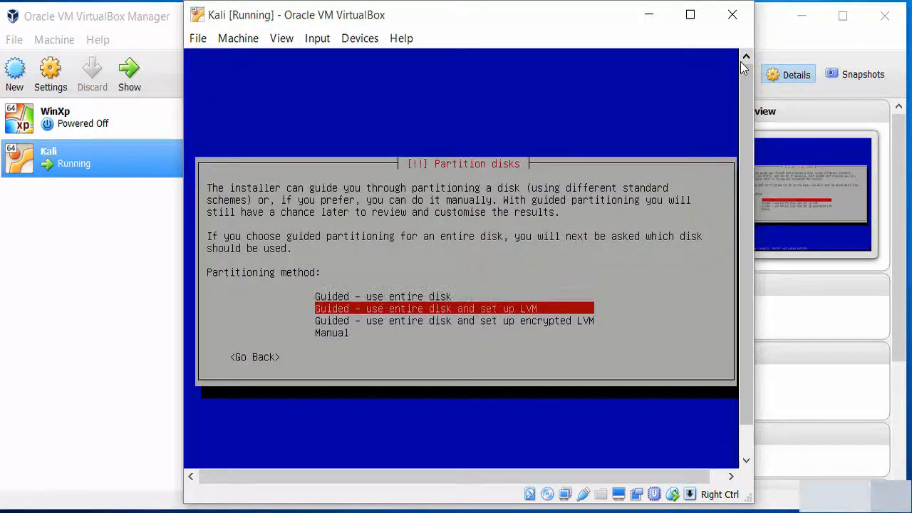
key("Up")
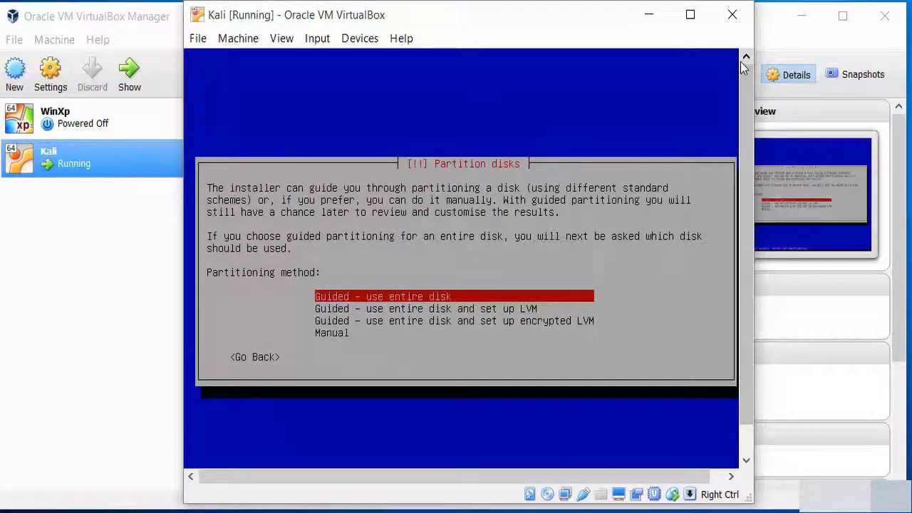
key("Down")
key("Down")
key("Down")
key("Up")
key("Up")
key("Up")
key("Down")
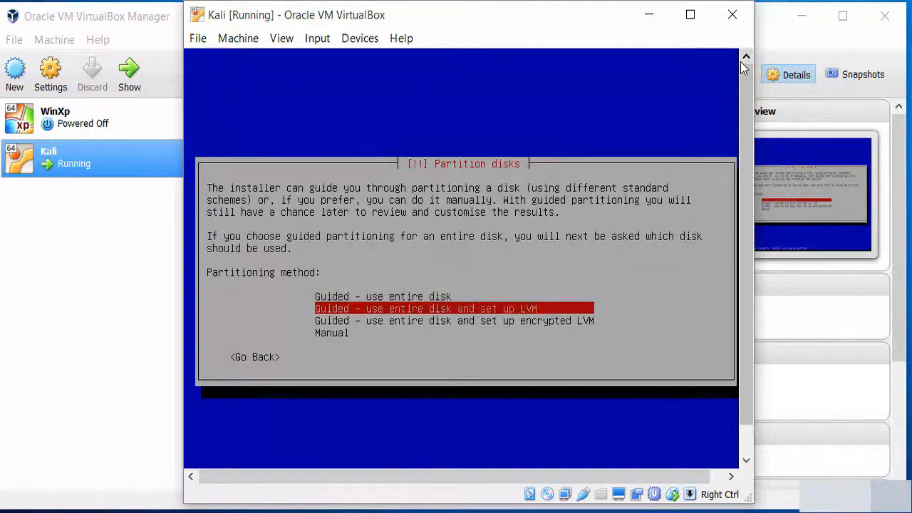
key("Down")
key("Up")
key("Up")
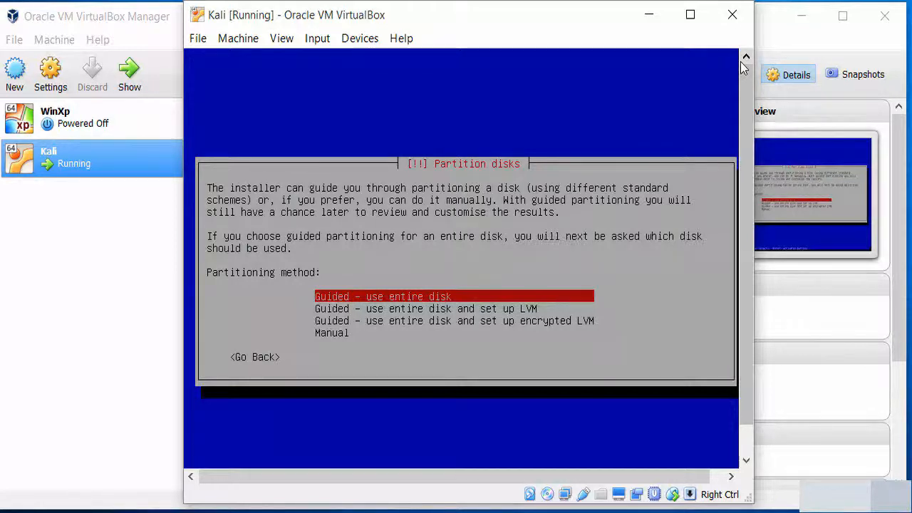
key("Down")
key("Down")
key("Down")
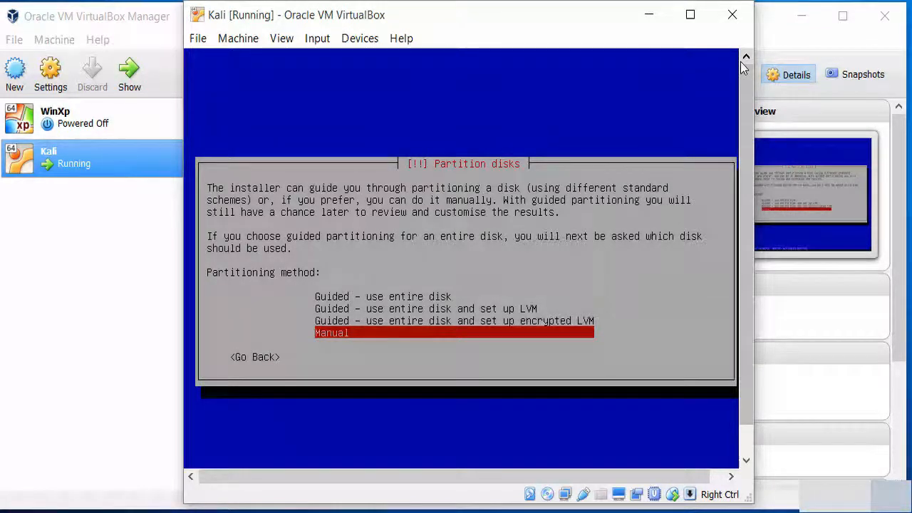
key("Up")
key("Up")
key("Up")
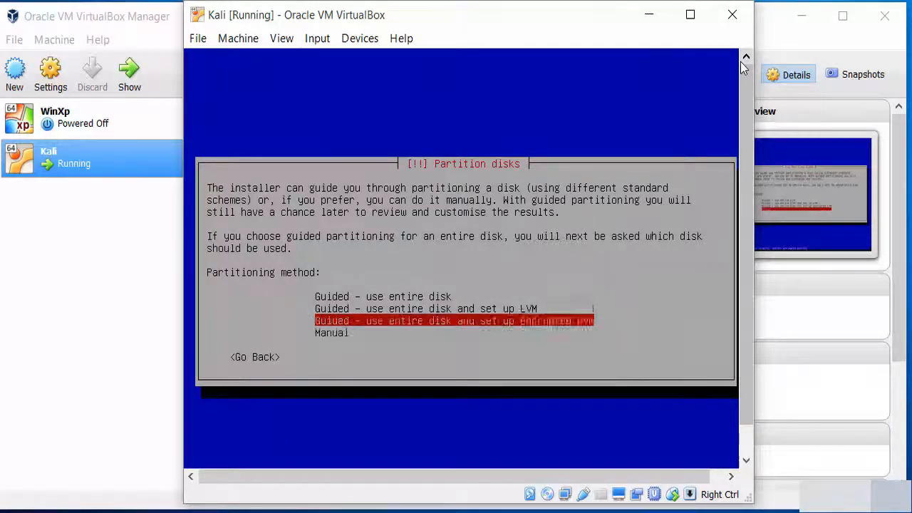
key("Down")
key("Down")
key("Down")
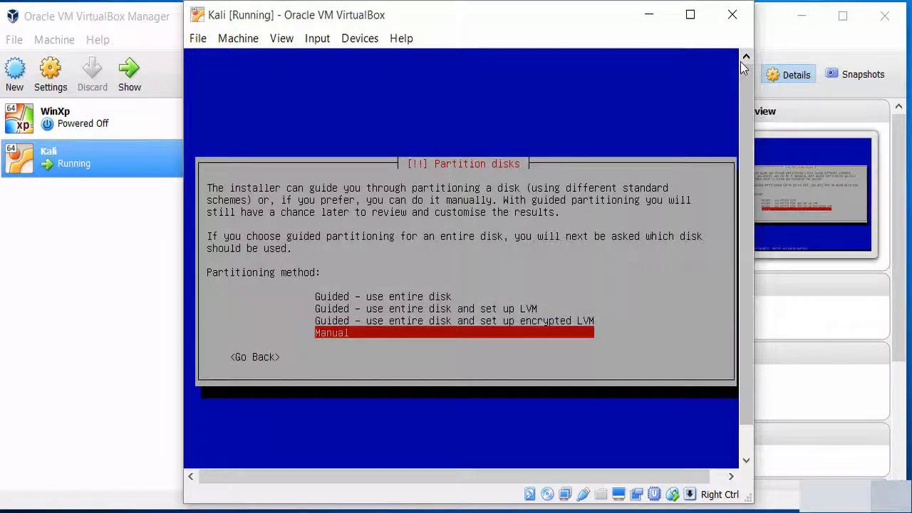
key("Return")
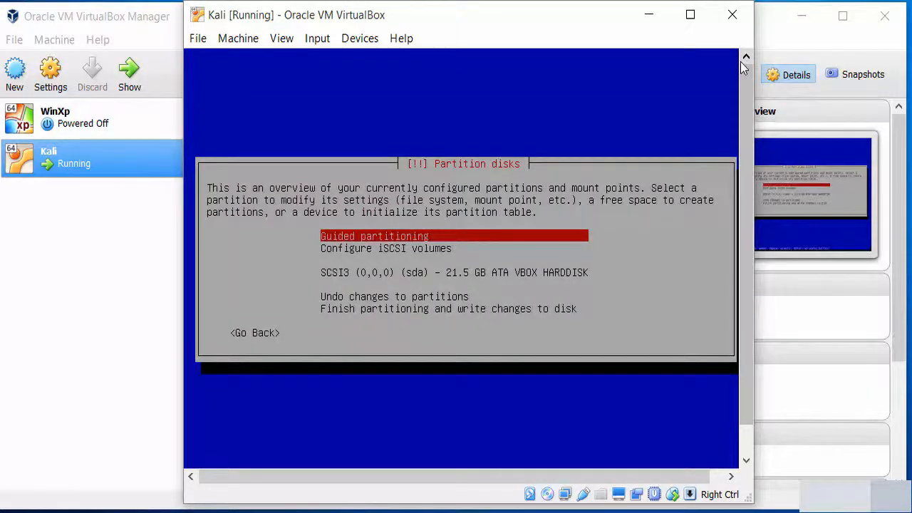
Select the 21.5 GB SCSI3 (sda) disk and create a new empty partition table on it
key("Down")
key("Up")
key("Down")
key("Down")
key("Down")
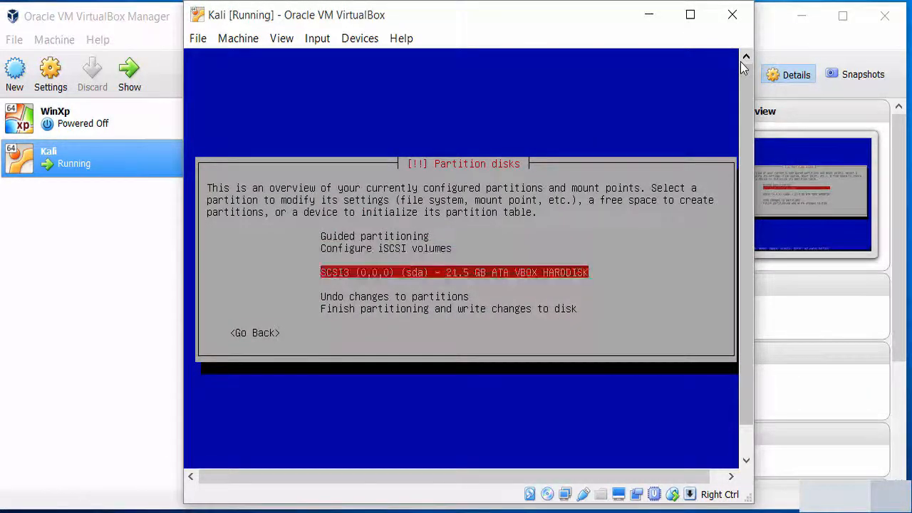
key("Up")
key("Up")
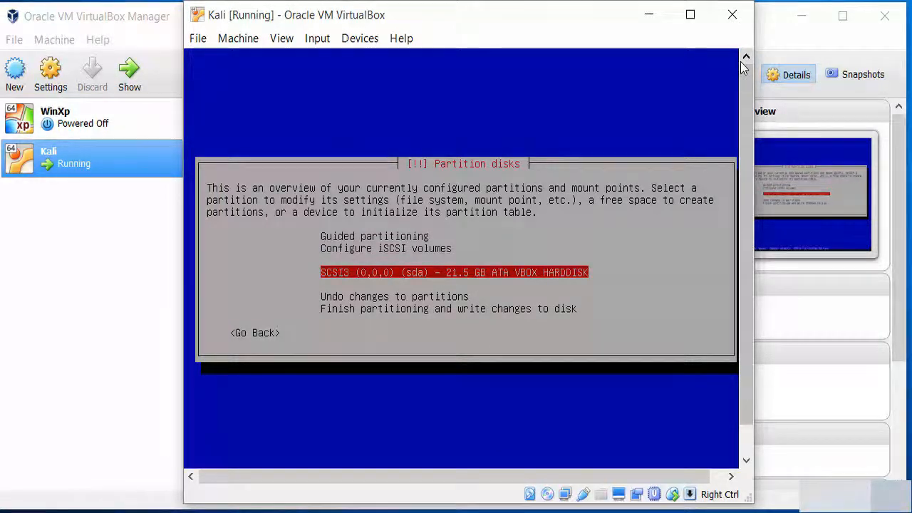
key("Return")
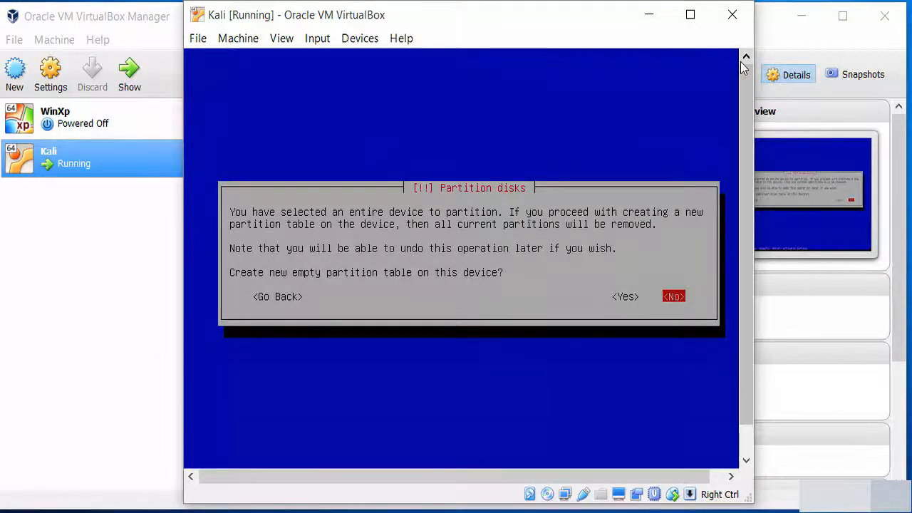
key("Left")
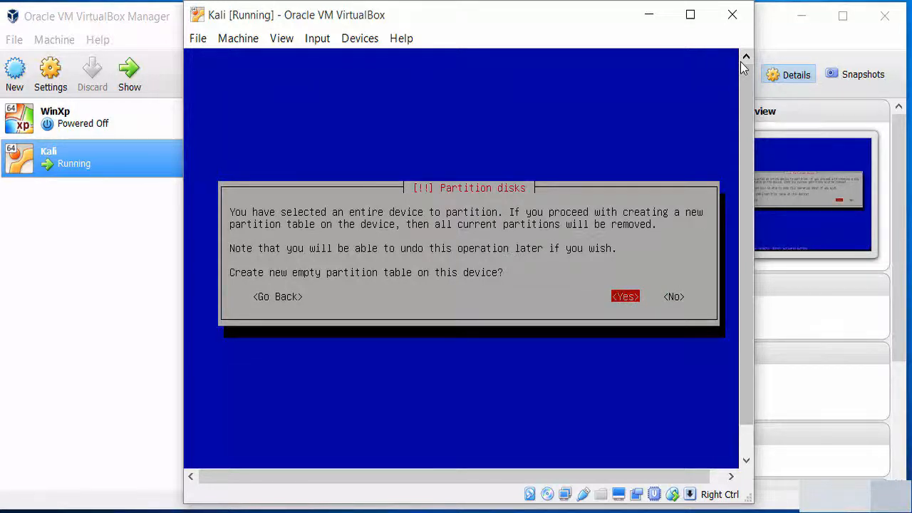
key("Return")
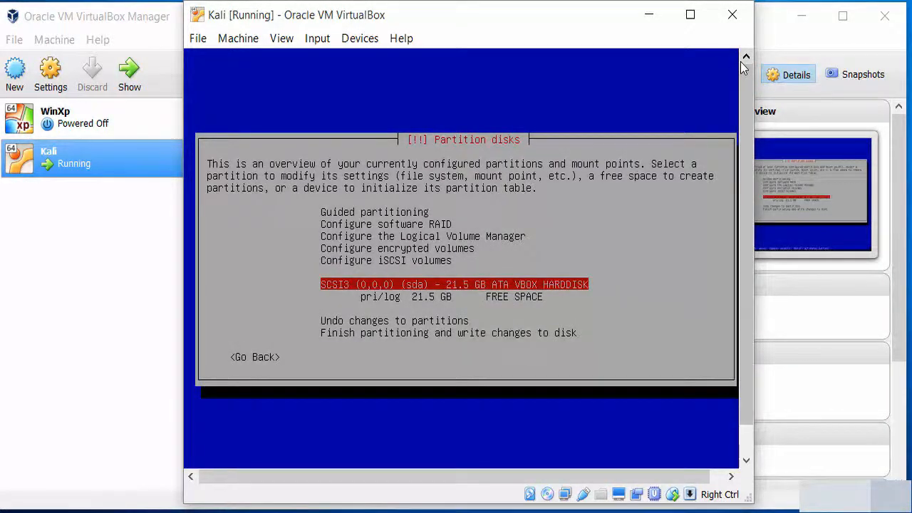
Select the 21.5 GB FREE SPACE and choose to create a new partition
key("Up")
key("Down")
key("Down")
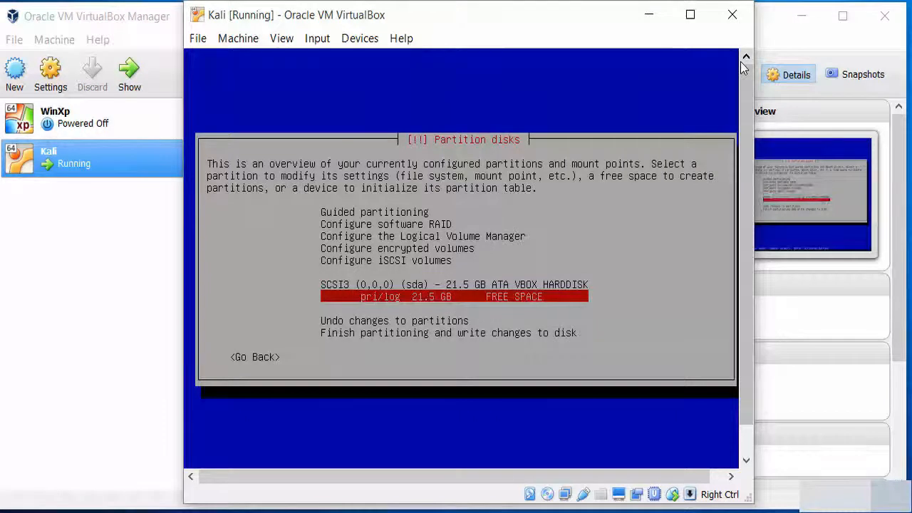
key("Up")
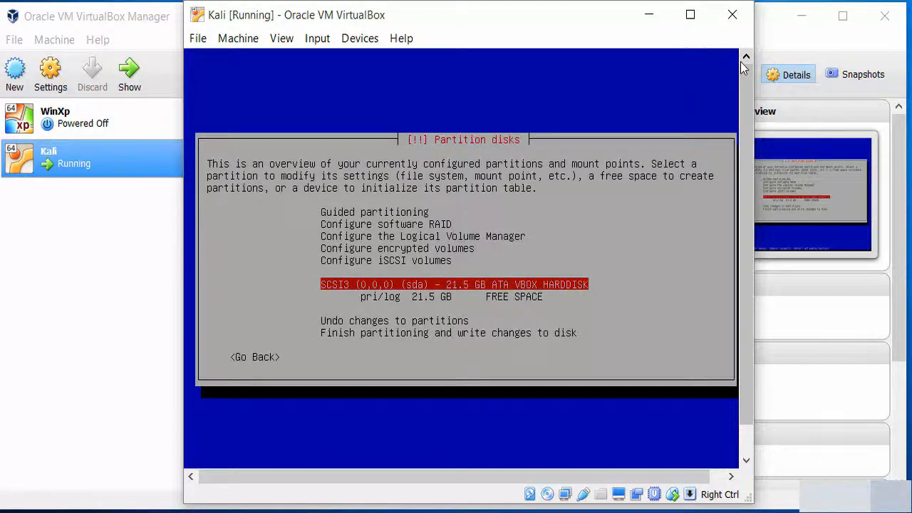
key("Down")
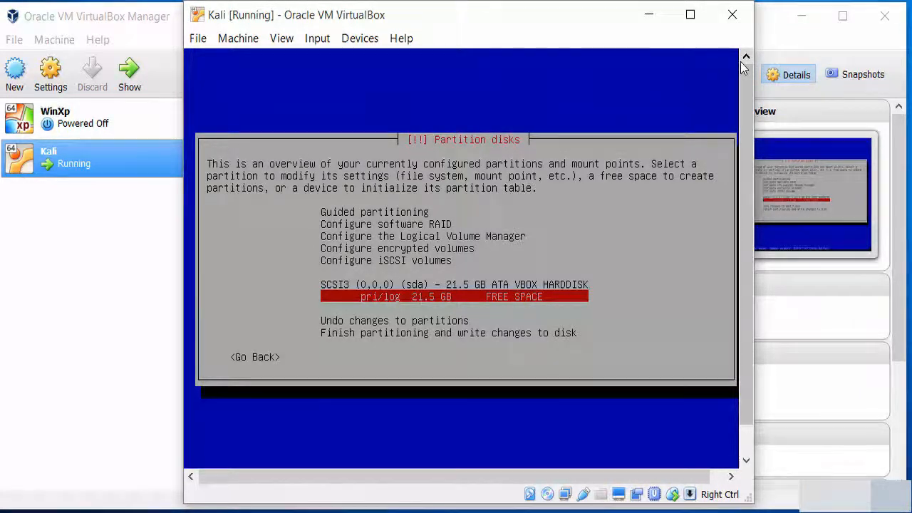
key("Return")
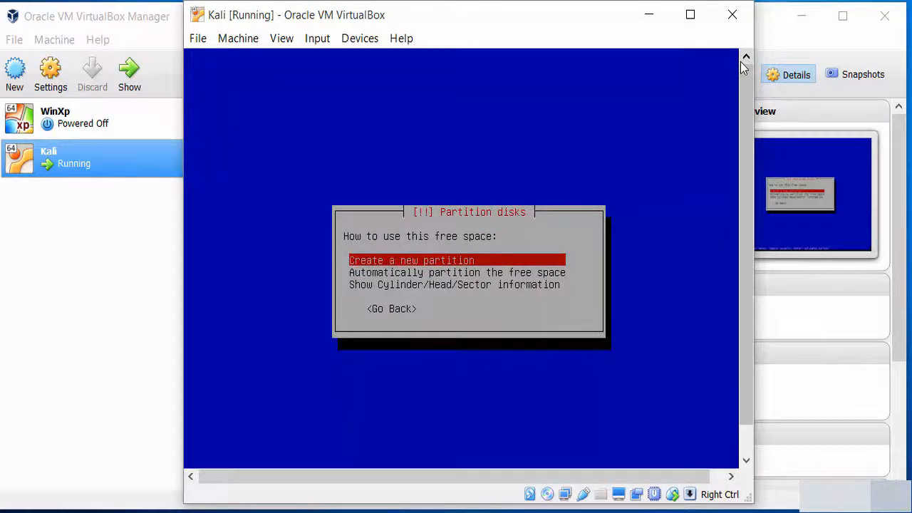
key("Return")
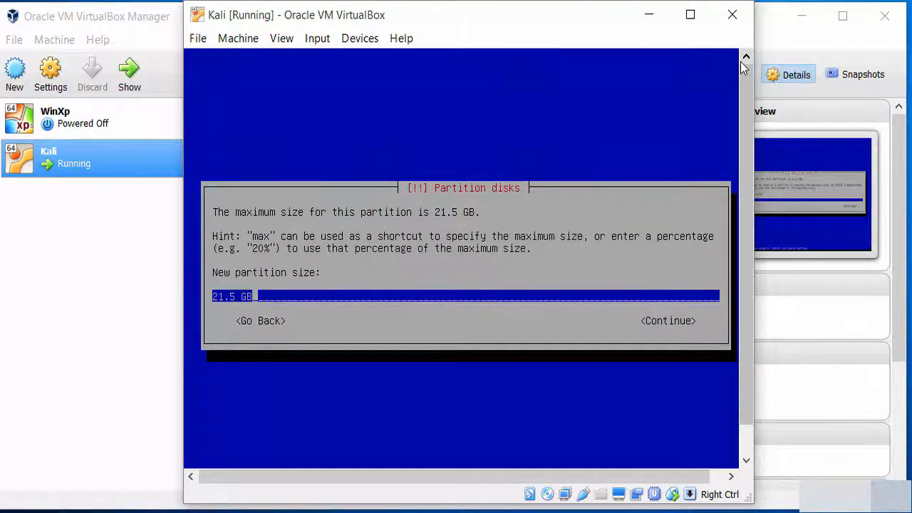
Make the new partition 500 MB, primary, placed at the beginning of the disk
key("Left")
key("Left")
key("Left")
key("Left")
key("Left")
key("Left")
key("Left")
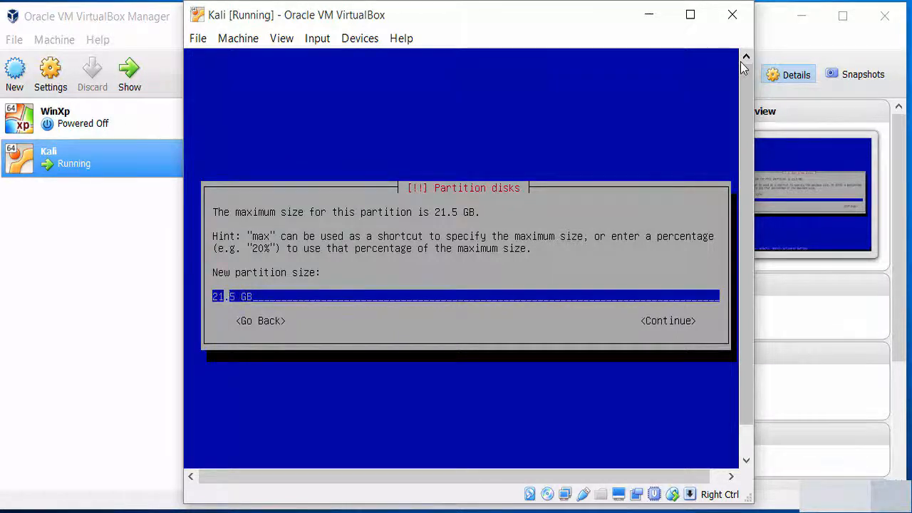
key("Right")
key("Right")
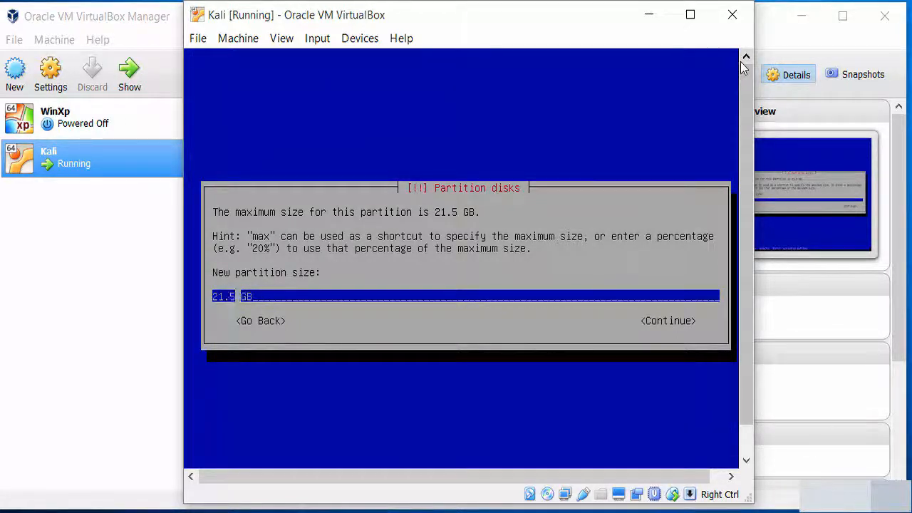
key("BackSpace")
key("BackSpace")
key("BackSpace")
key("Delete")
type("500")
key("Right")
key("Right")
key("Right")
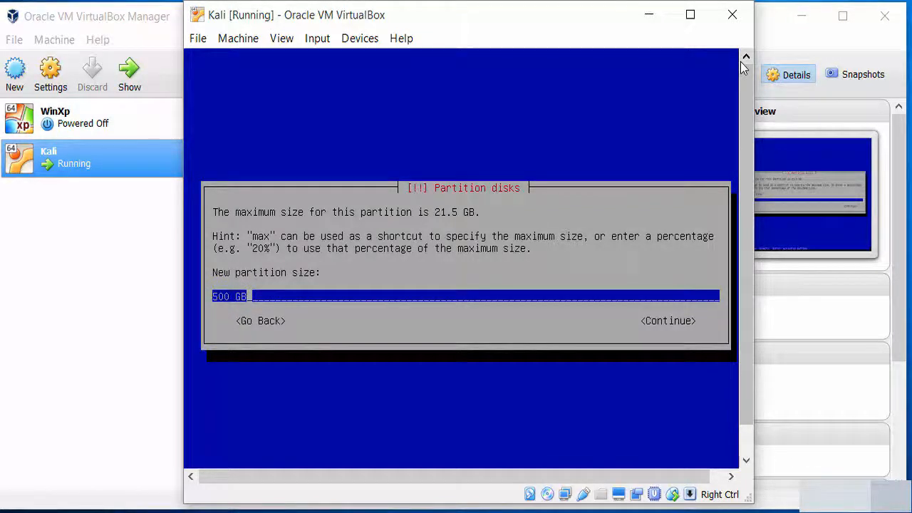
key("BackSpace")
key("BackSpace")
type("MB")
key("Tab")
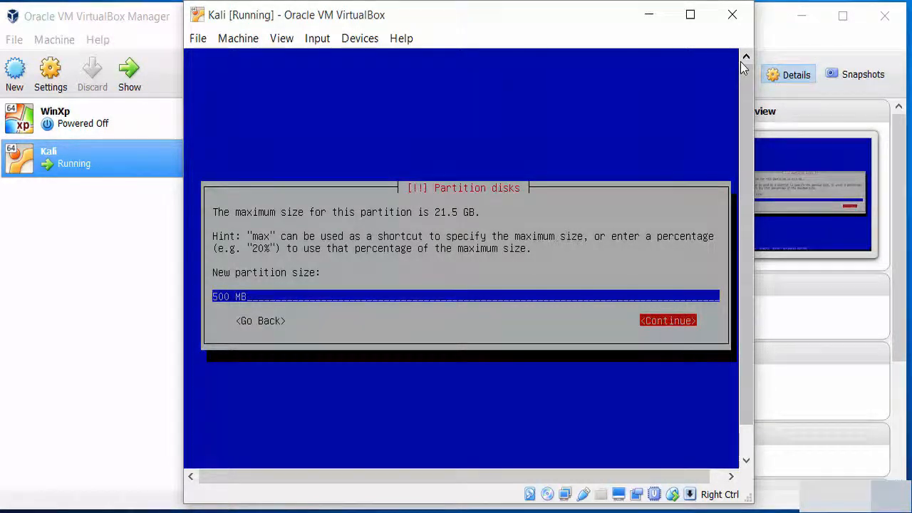
key("Return")
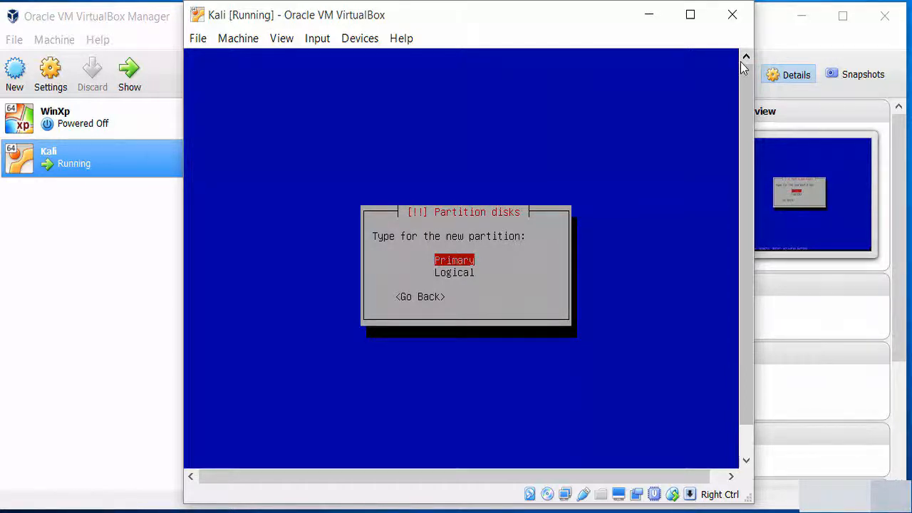
key("Return")
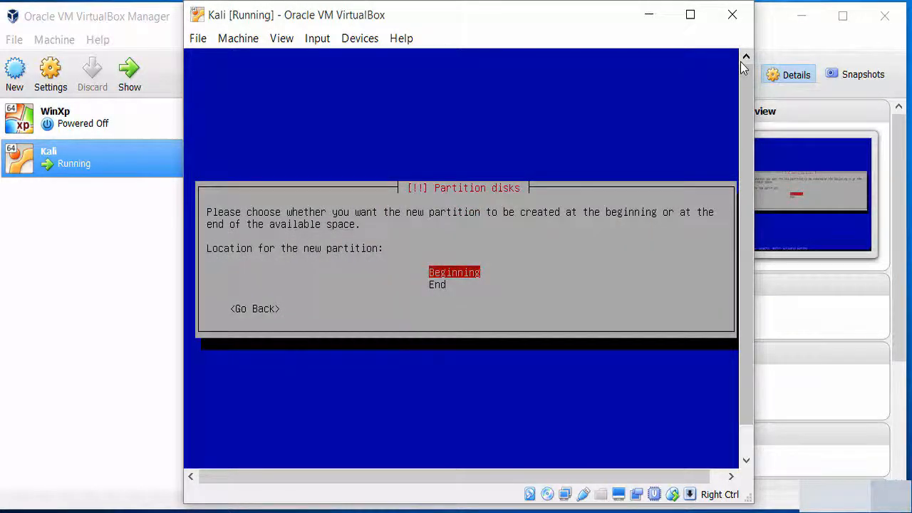
key("Return")
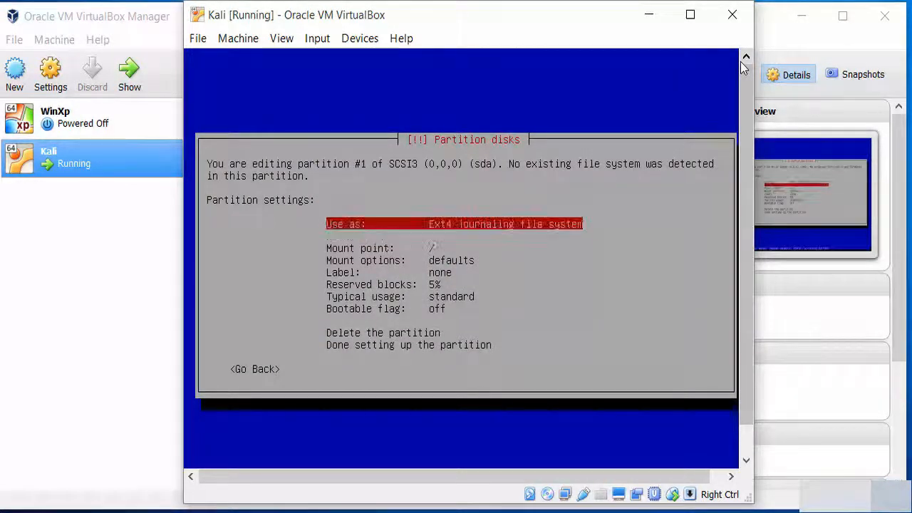
Set the partition to use the Ext3 file system mounted at /boot
key("Return")
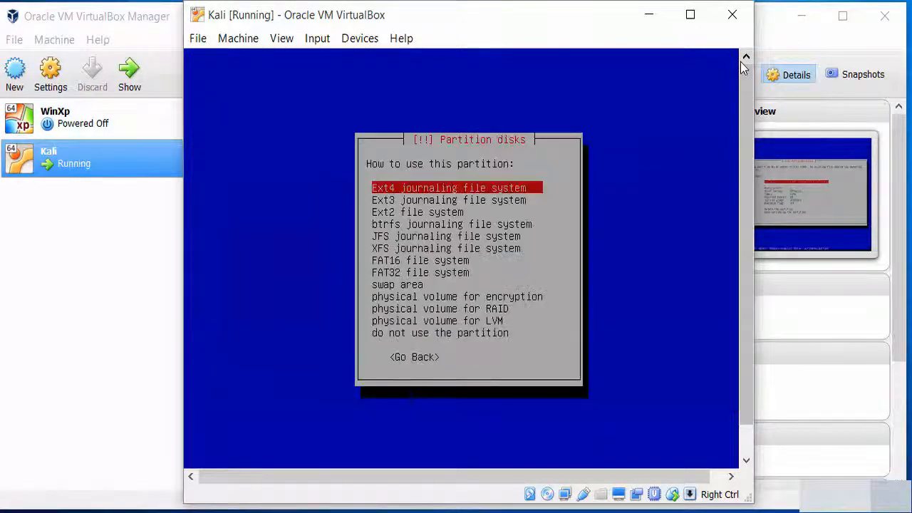
key("Down")
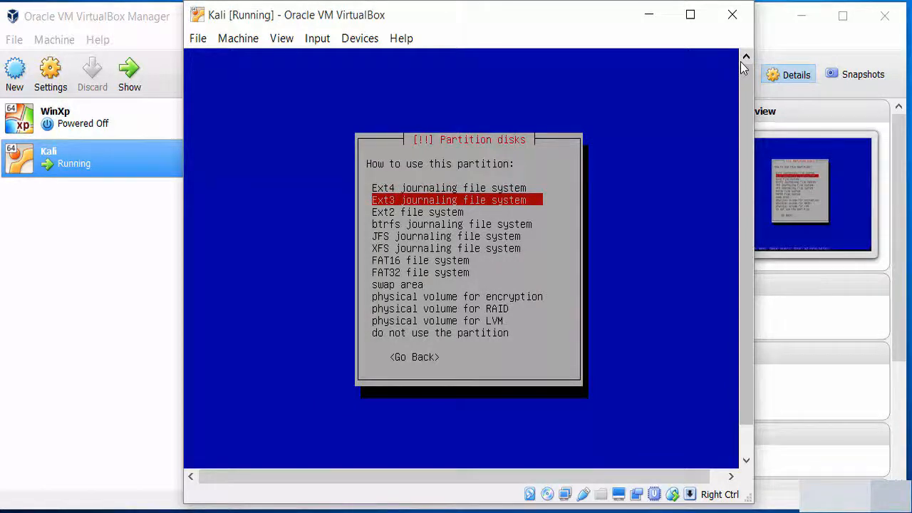
key("Return")
key("Down")
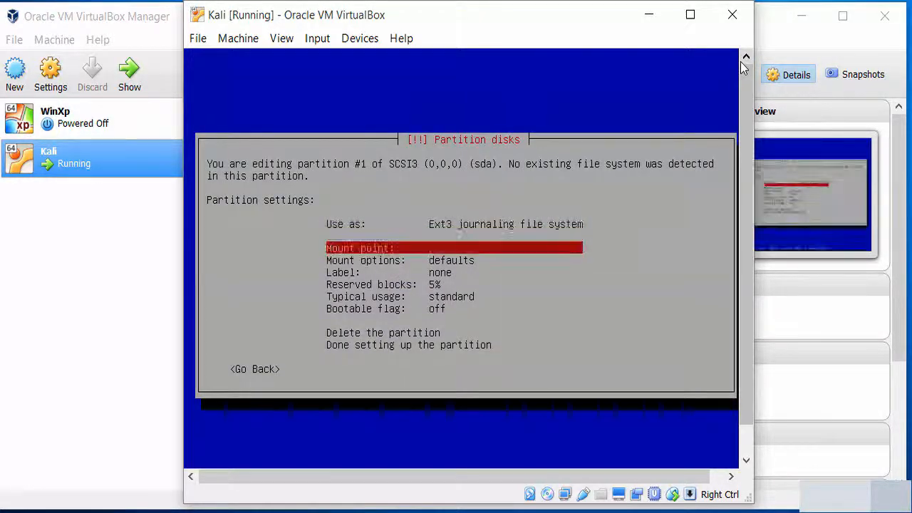
key("Return")
key("Down")
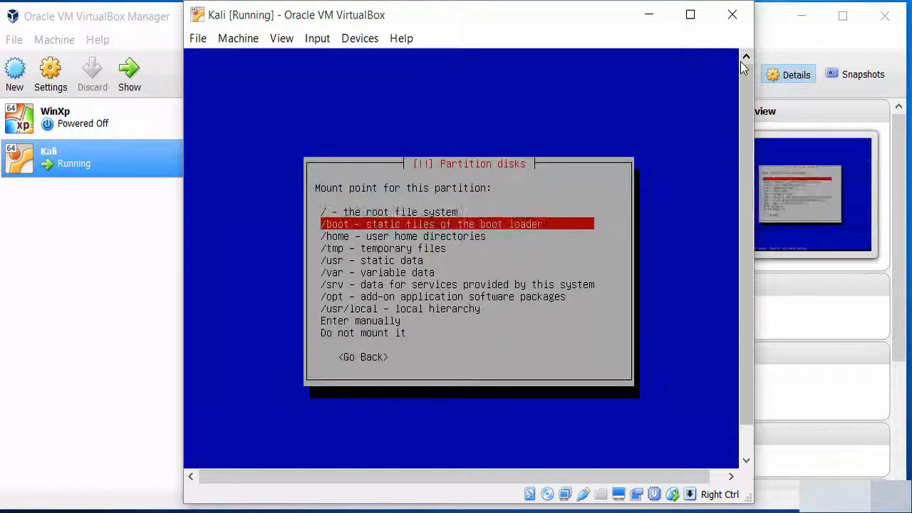
key("Return")
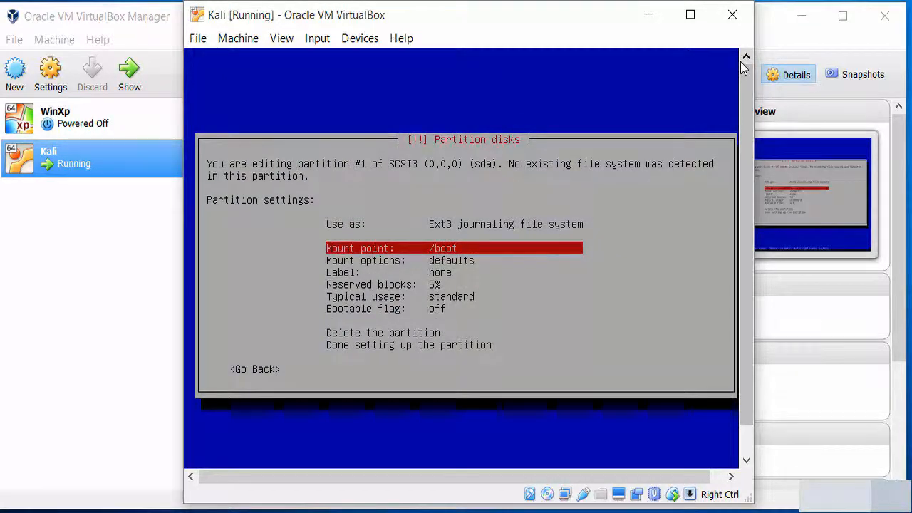
Review the partition settings and finish setting up the /boot partition
key("Down")
key("Down")
key("Down")
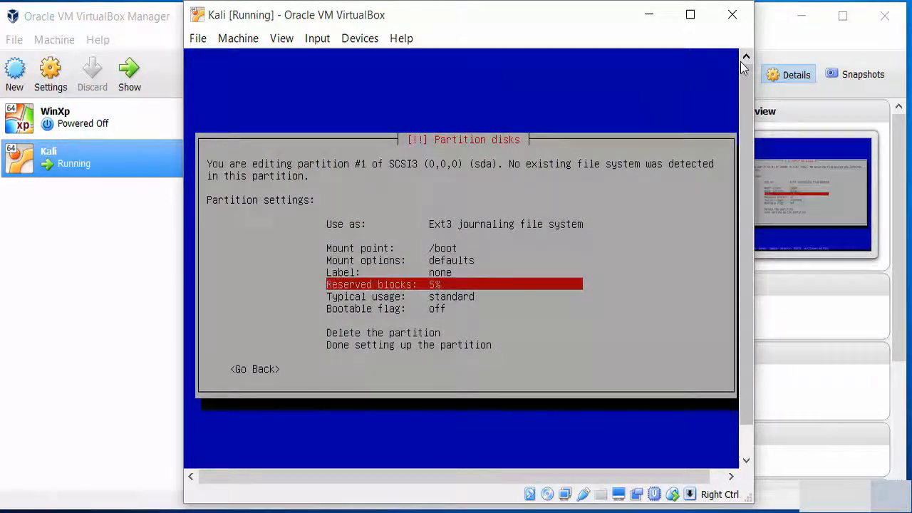
key("Down")
key("Down")
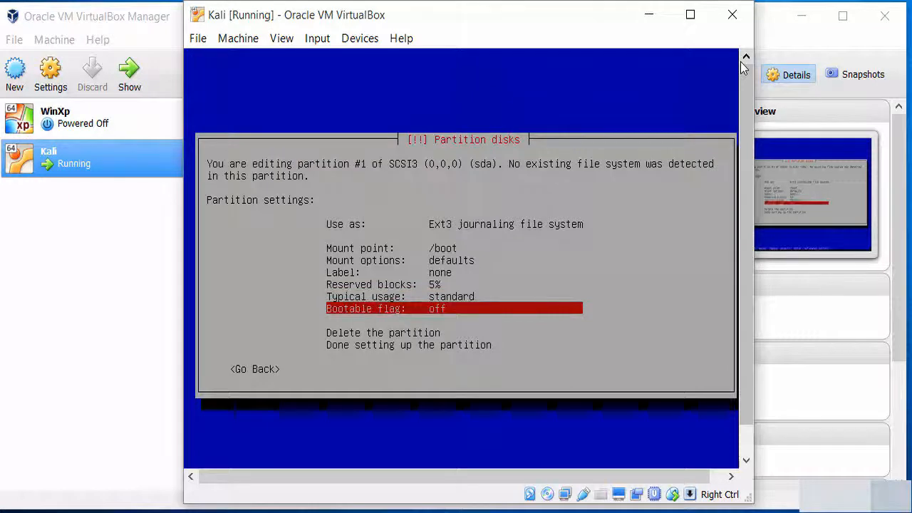
key("Down")
key("Down")
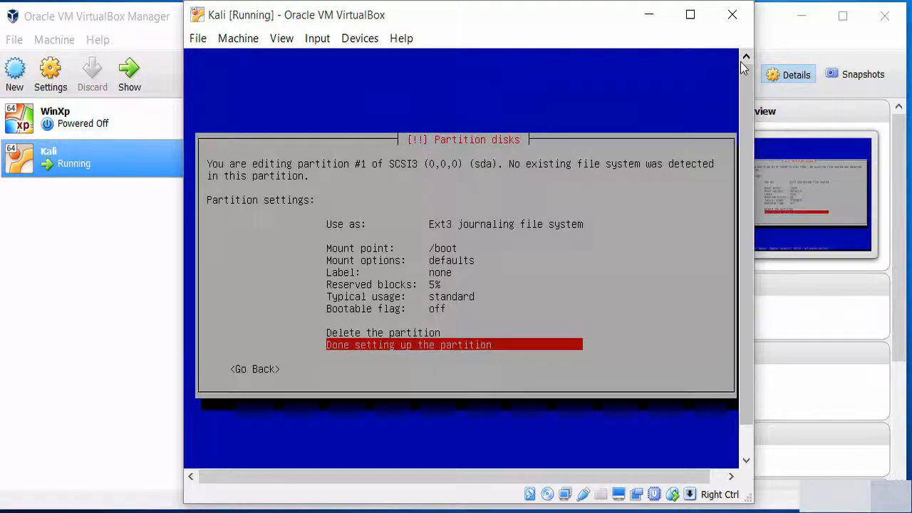
key("Up")
key("Up")
key("Up")
key("Up")
key("Up")
key("Up")
key("Up")
key("Up")
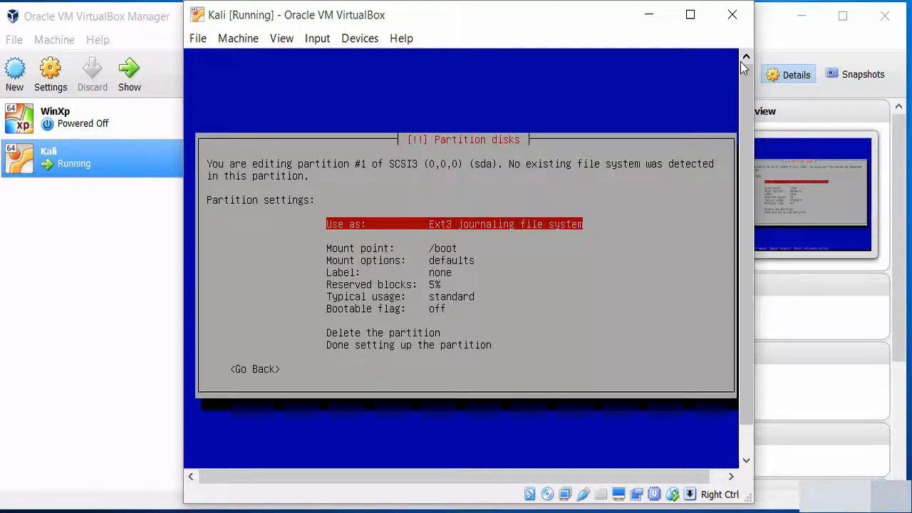
key("Down")
key("Down")
key("Down")
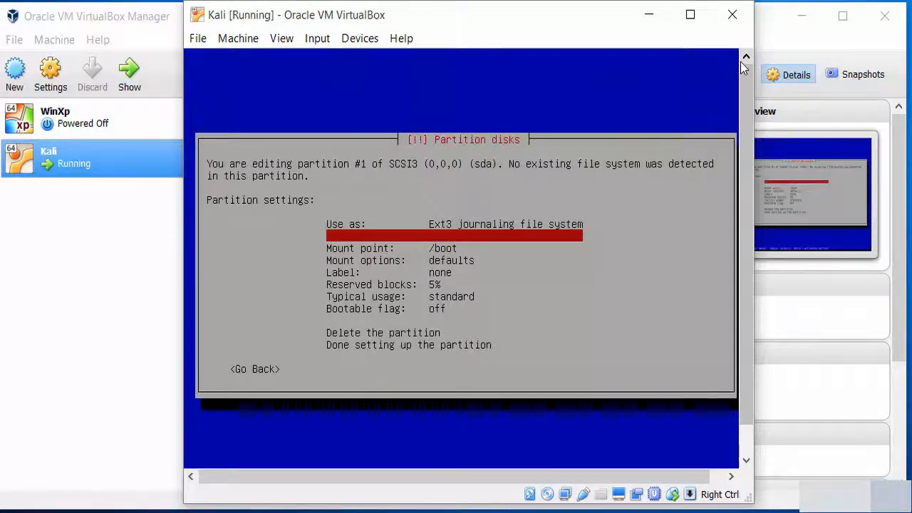
key("Down")
key("Down")
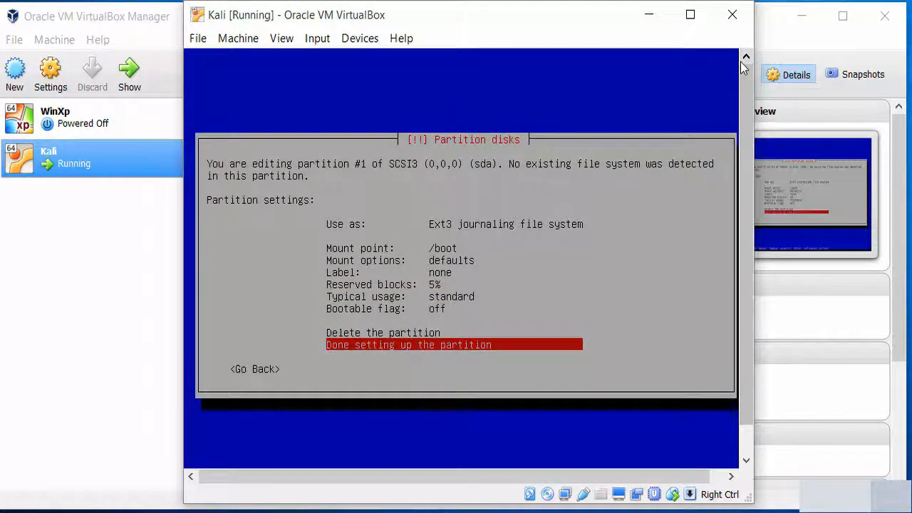
key("Return")
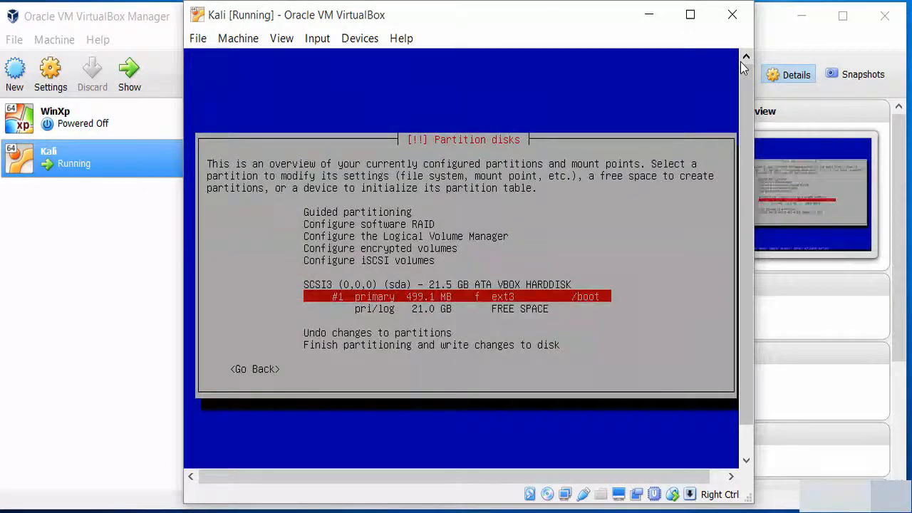
Create a new partition of 4.0 GB from the 21.0 GB free space, choosing Primary type
key("Down")
key("Up")
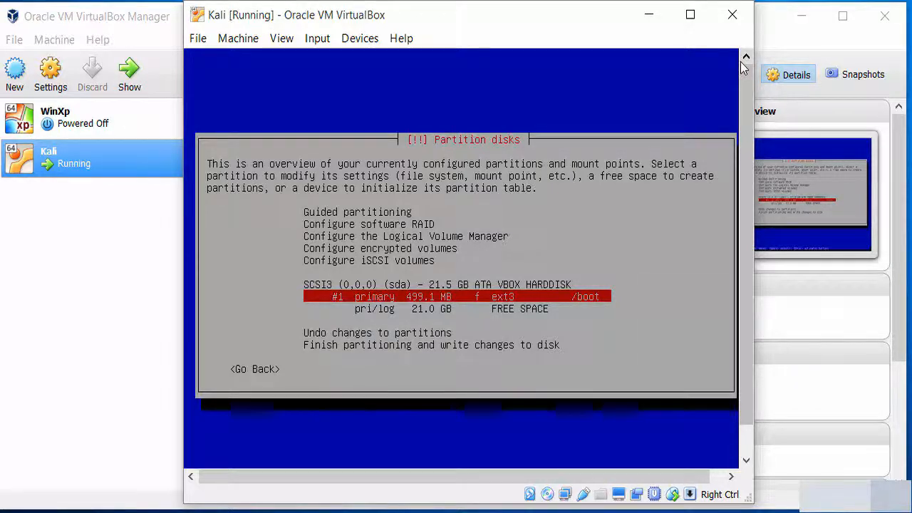
key("Down")
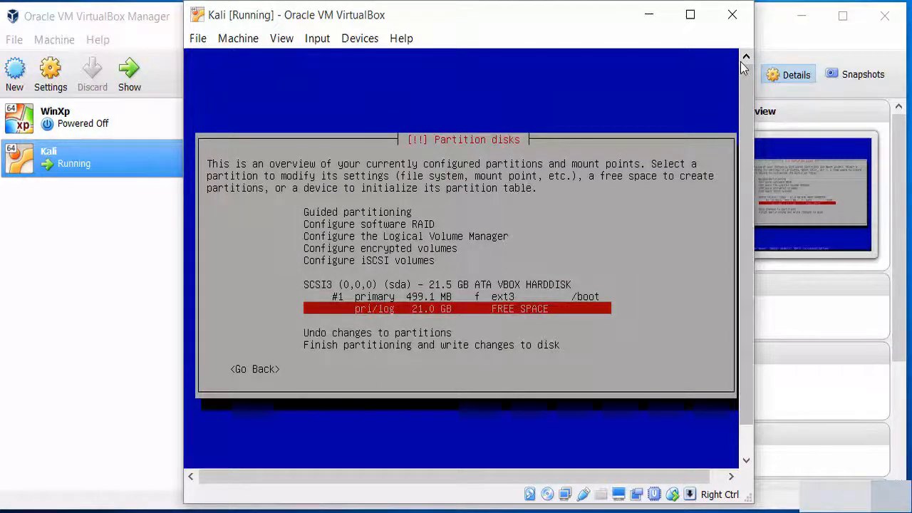
key("Return")
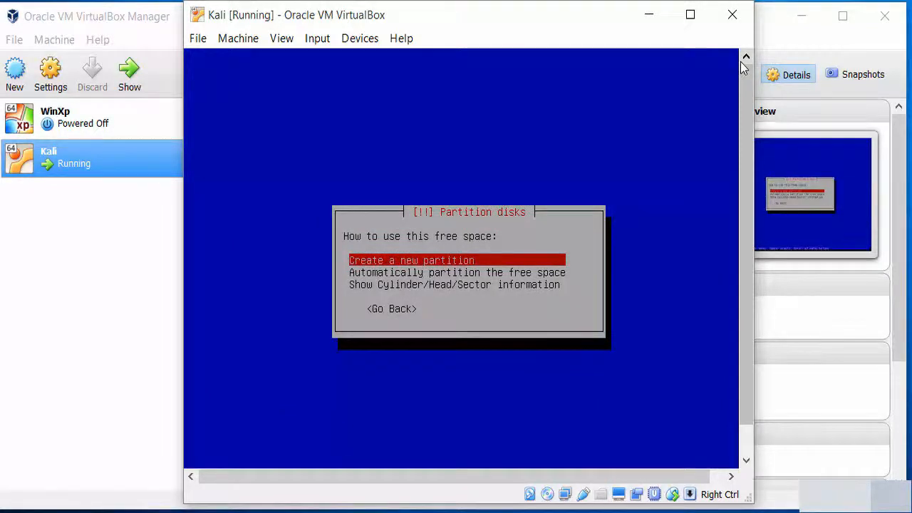
key("Return")
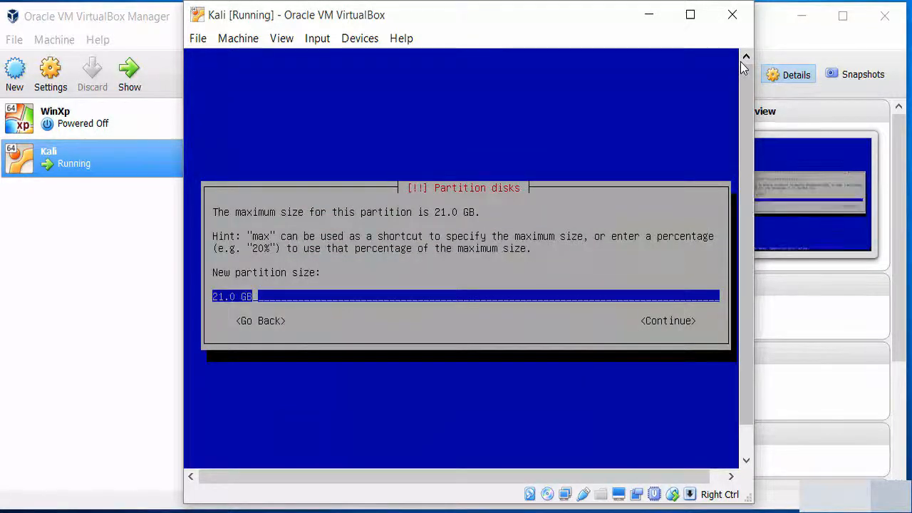
key("Left")
key("Left")
key("Left")
key("Left")
key("Left")
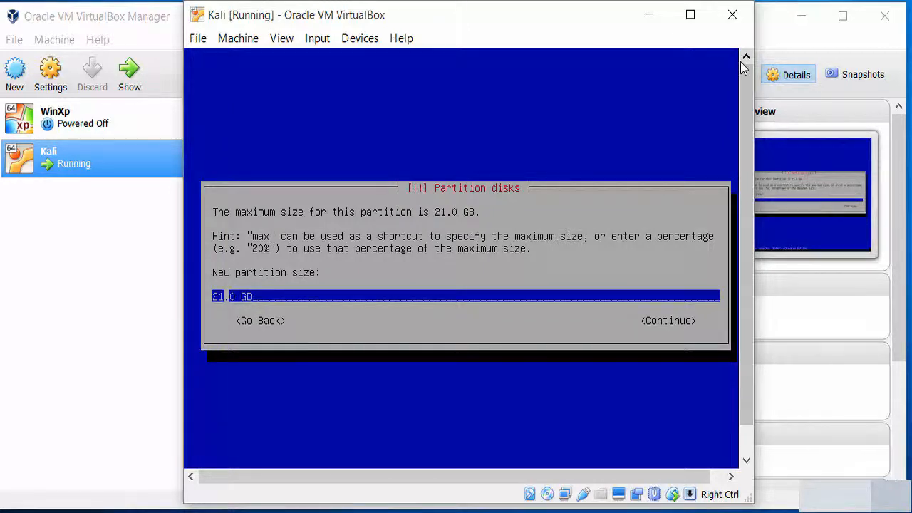
key("BackSpace")
key("BackSpace")
type("4")
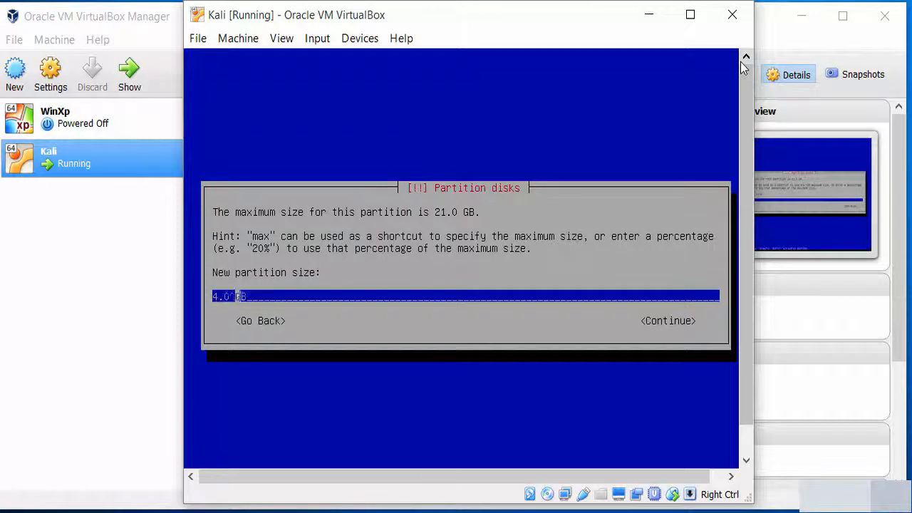
key("Right")
key("Right")
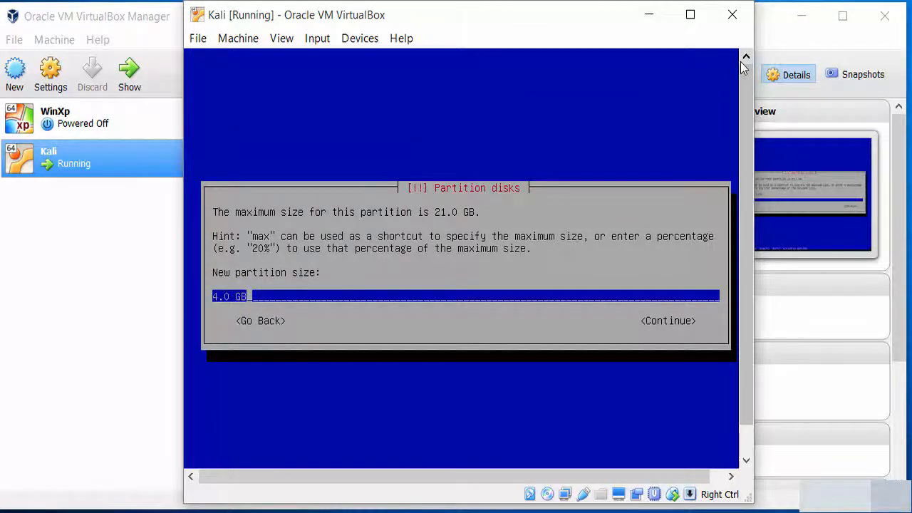
key("Tab")
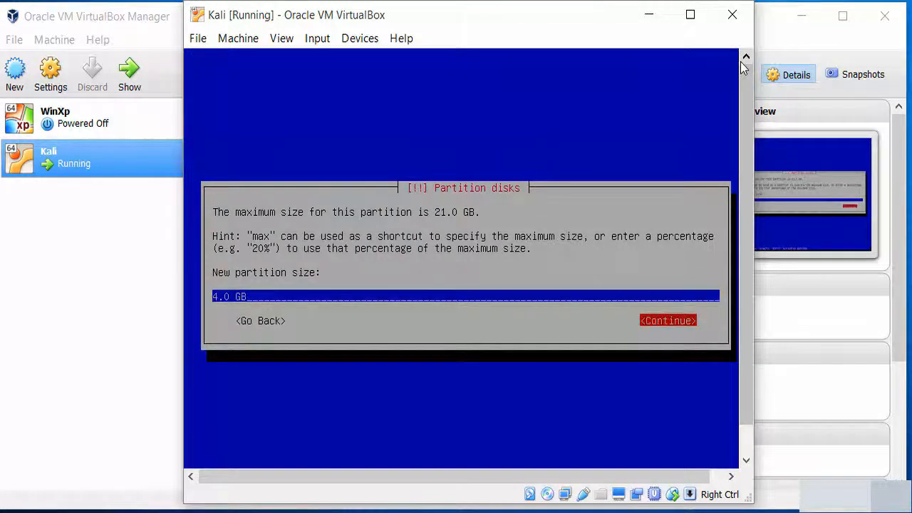
key("Return")
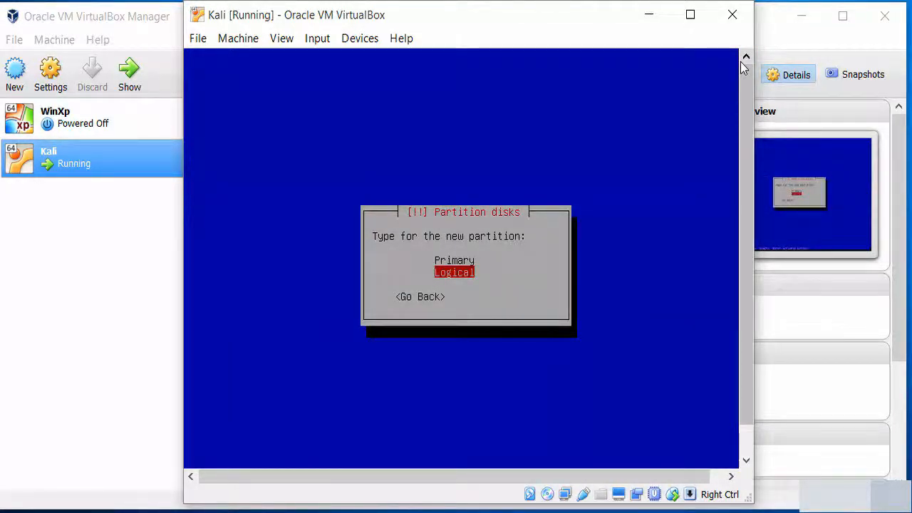
key("Up")
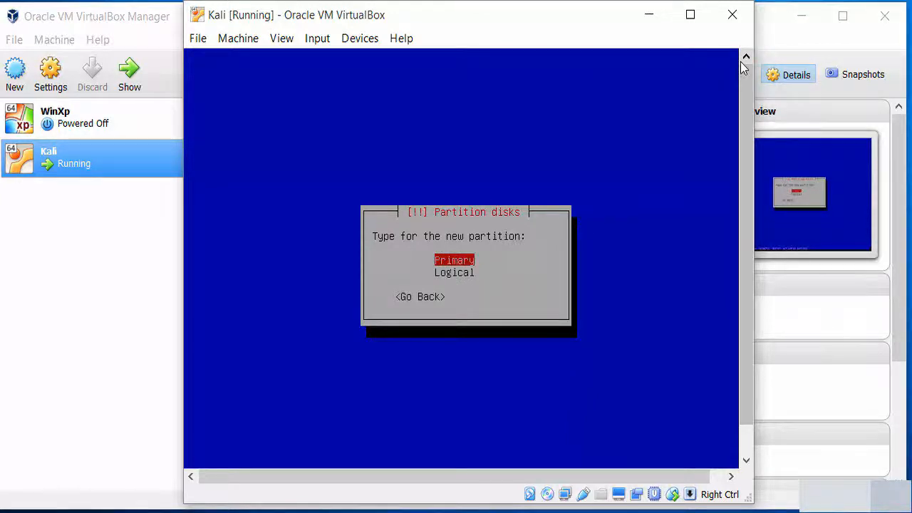
key("Return")
key("Return")
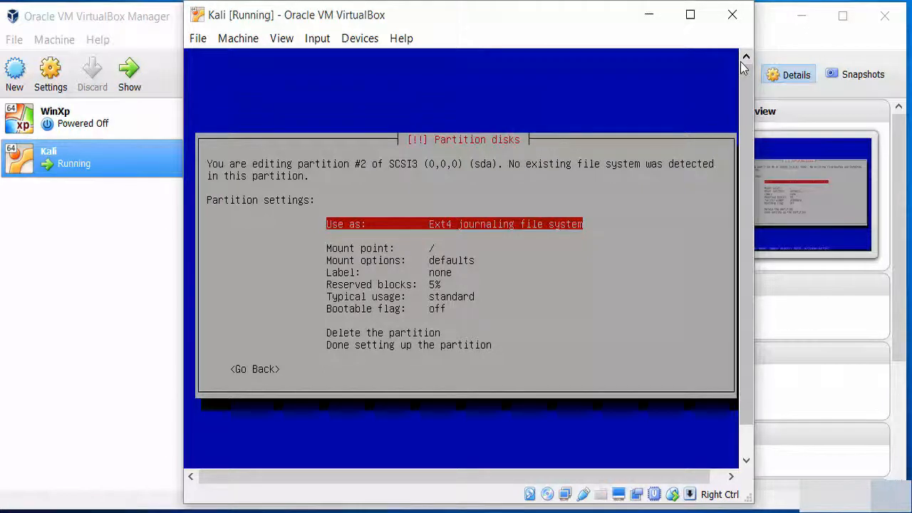
Browse the mount point list for the new 4.0 GB partition, leaving it unchanged
key("Down")
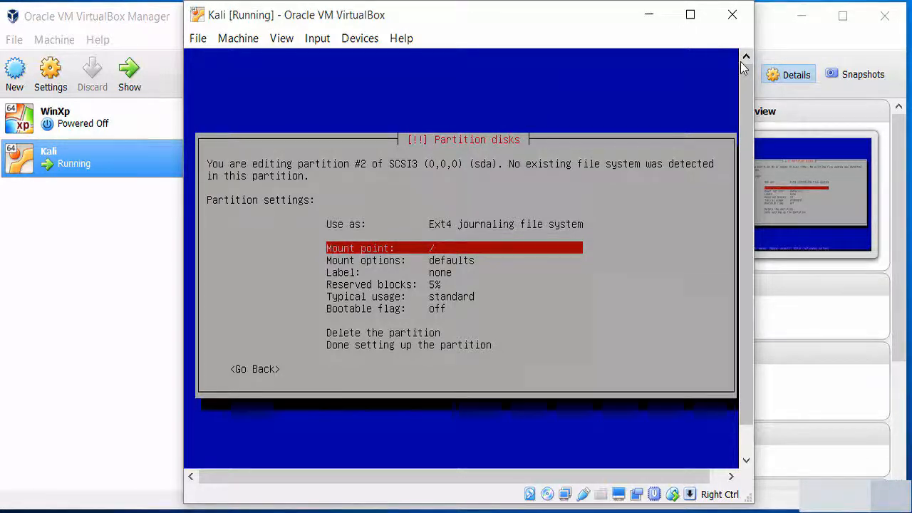
key("Return")
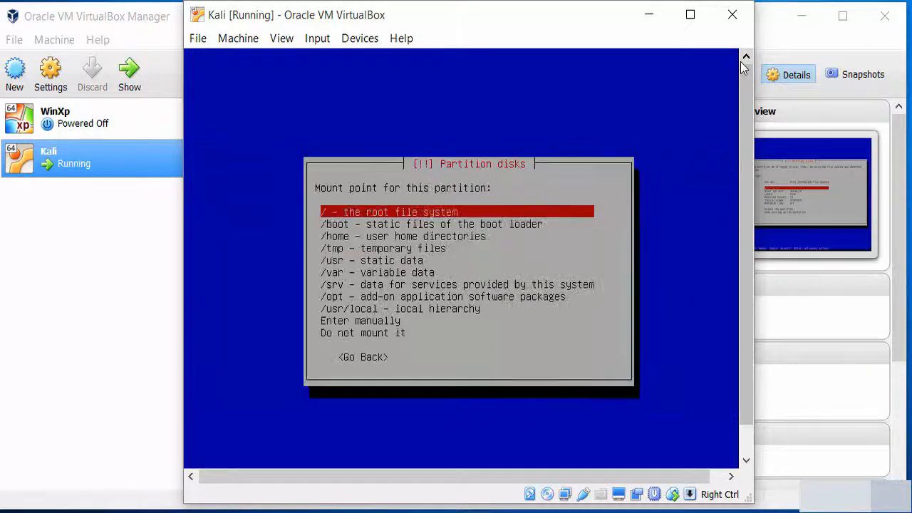
key("Down")
key("Down")
key("Down")
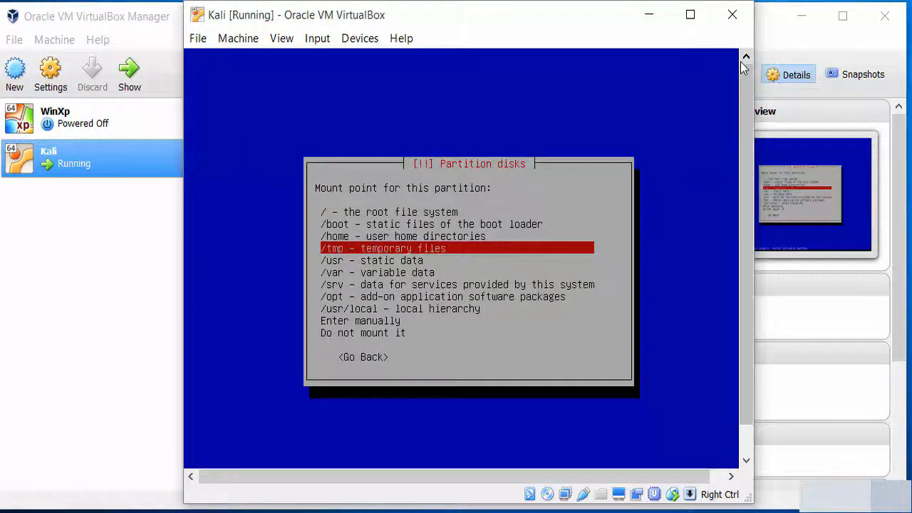
key("Down")
key("Down")
key("Down")
key("Down")
key("Down")
key("Down")
key("Down")
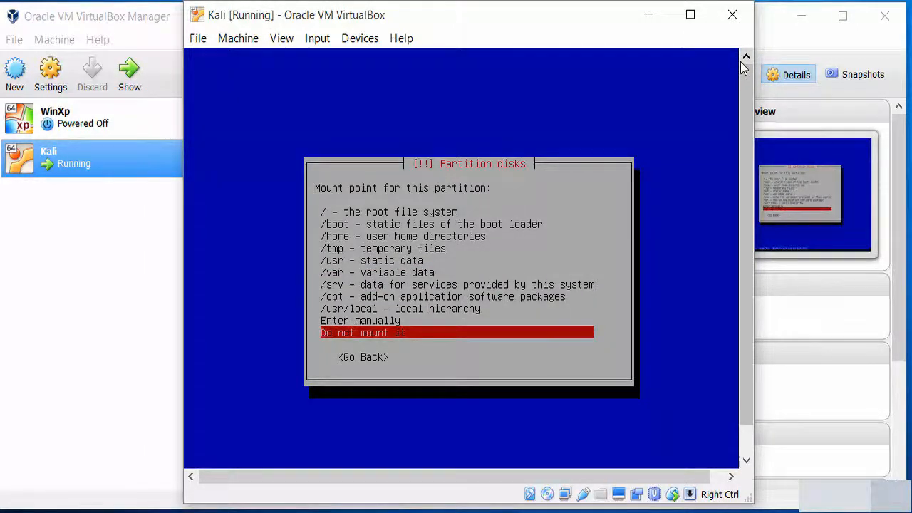
key("Return")
Set partition #2 to be used as swap area and finish its setup
key("Down")
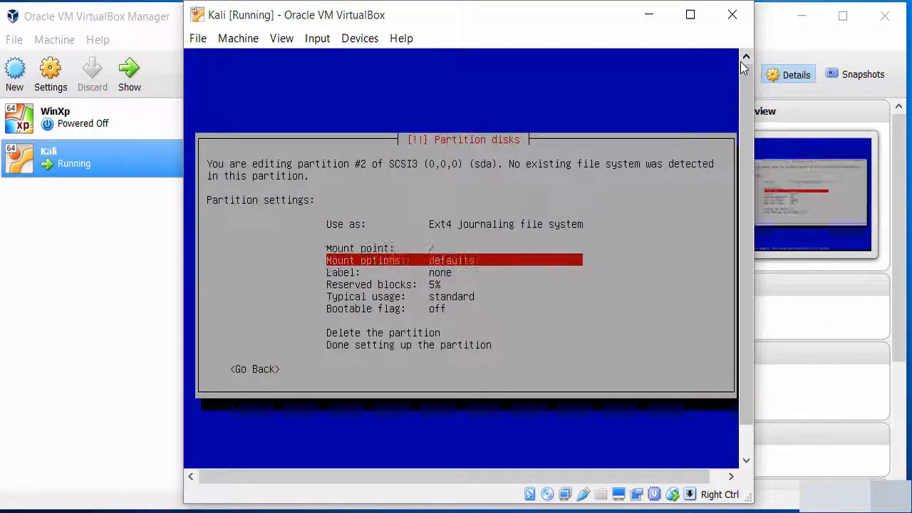
key("Up")
key("Up")
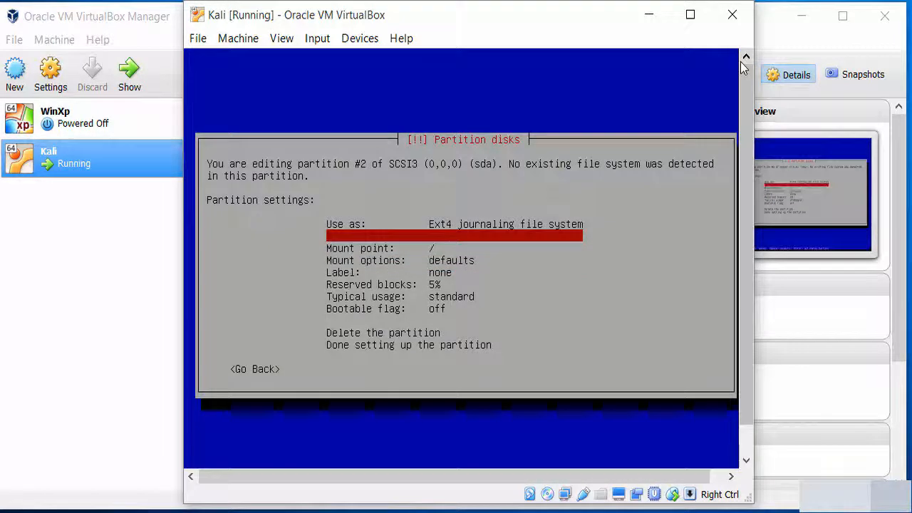
key("Return")
key("Down")
key("Down")
key("Down")
key("Down")
key("Down")
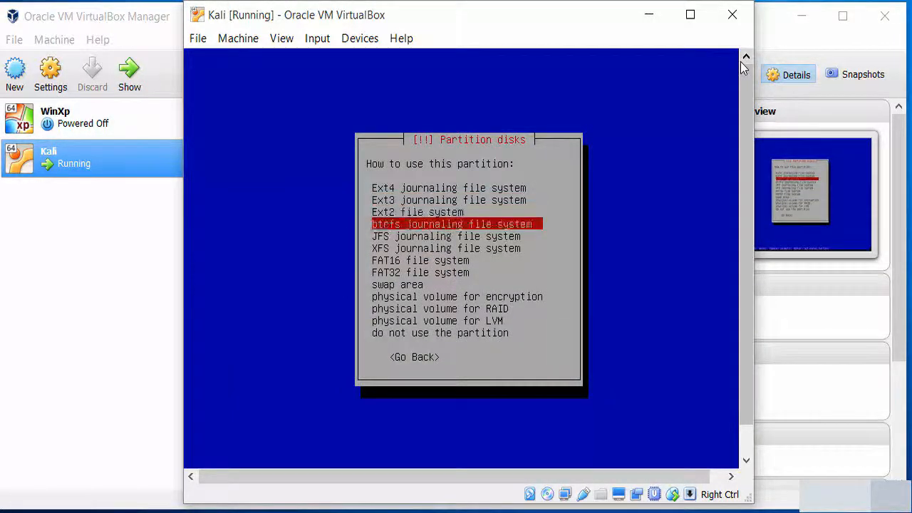
key("Down")
key("Down")
key("Down")
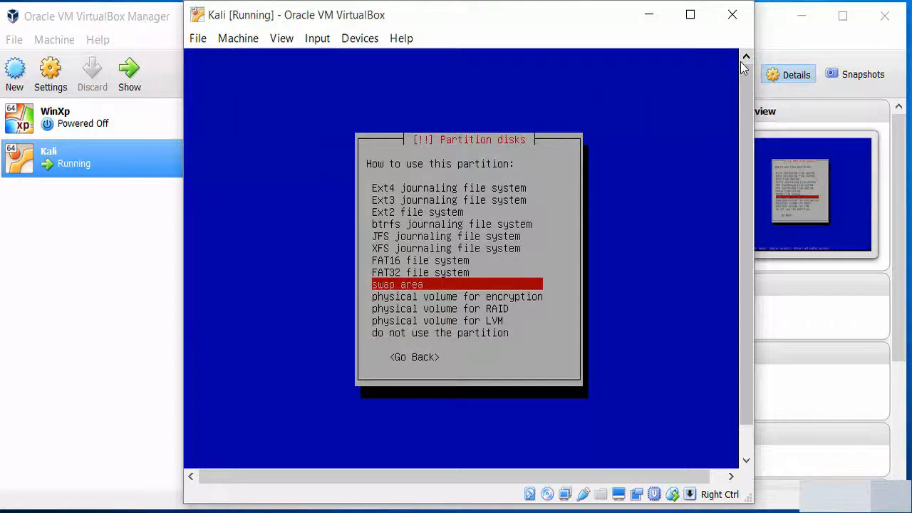
key("Return")
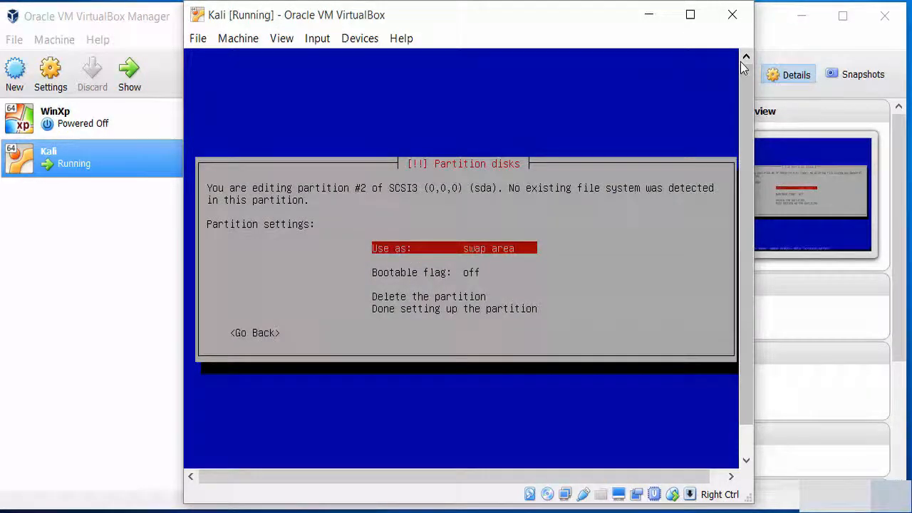
key("Down")
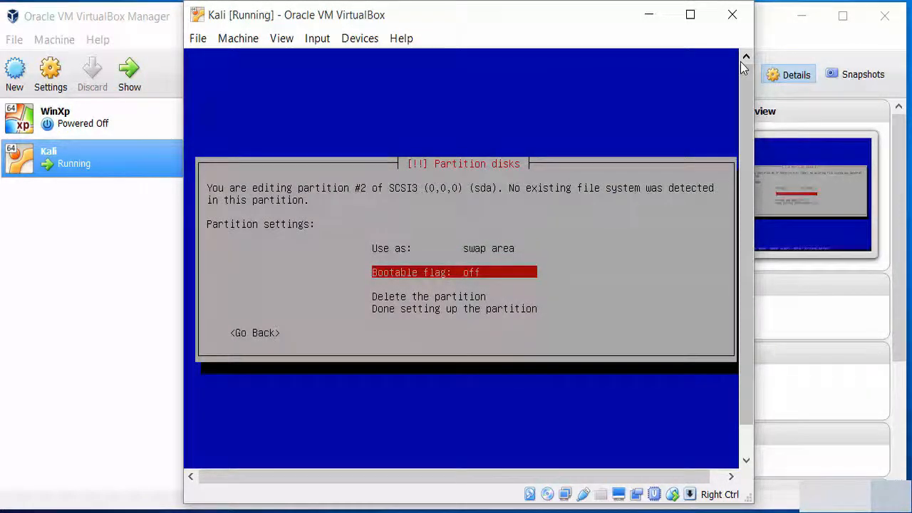
key("Up")
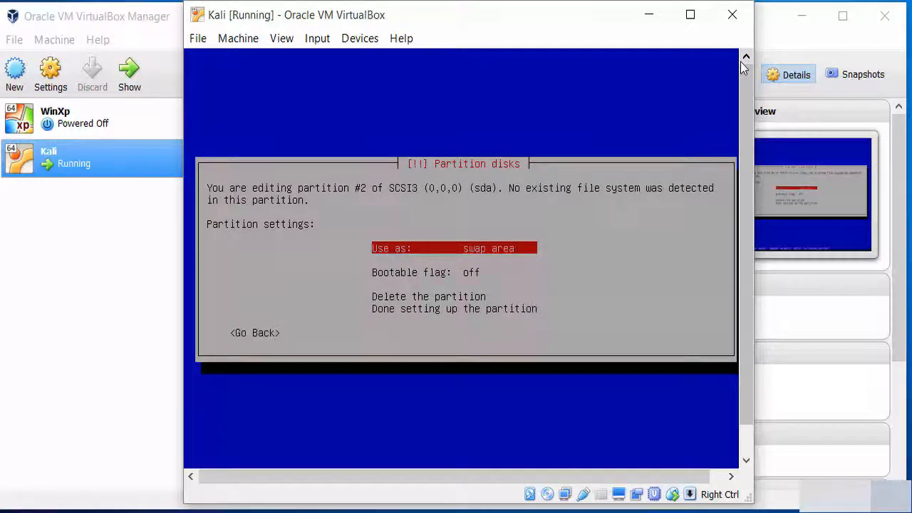
key("Down")
key("Down")
key("Down")
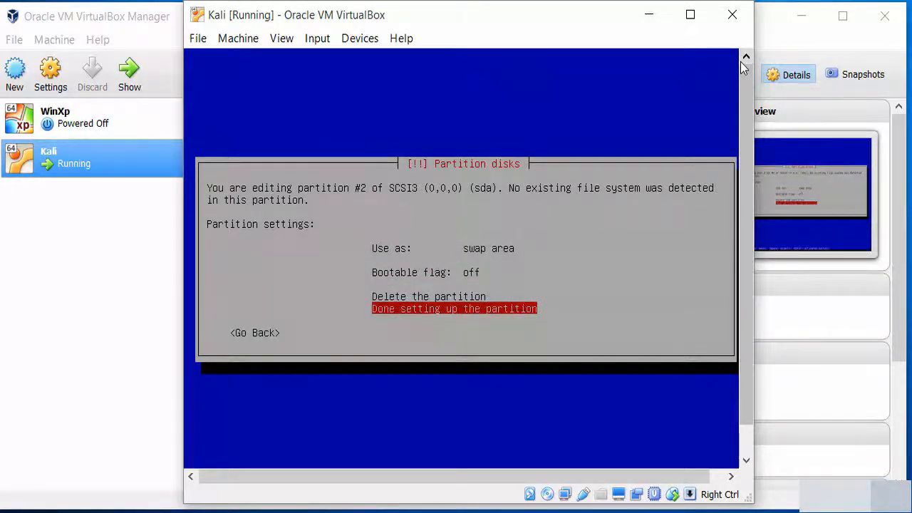
key("Return")
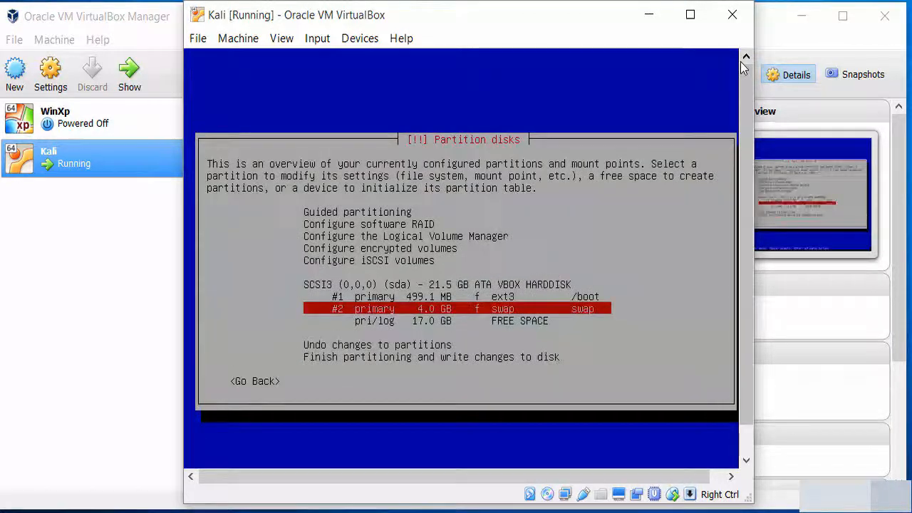
Create a new primary partition using the full 17.0 GB of remaining free space
key("Up")
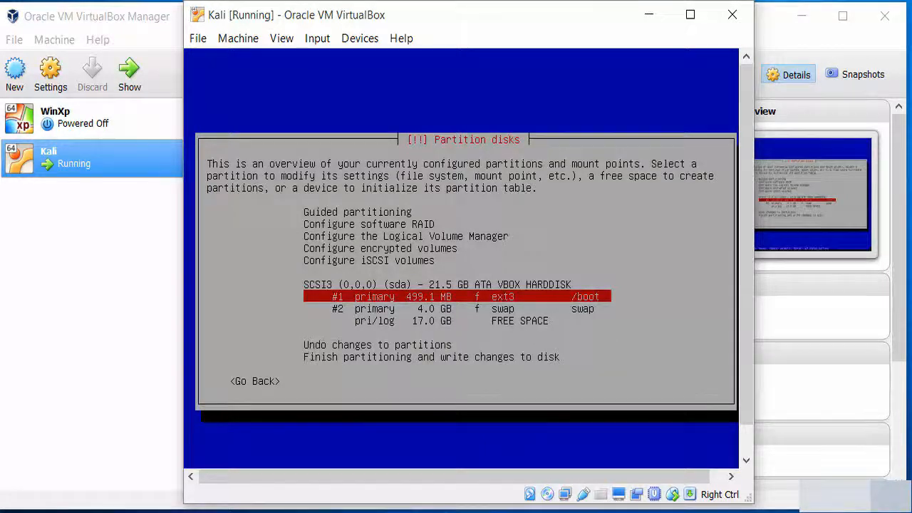
key("Down")
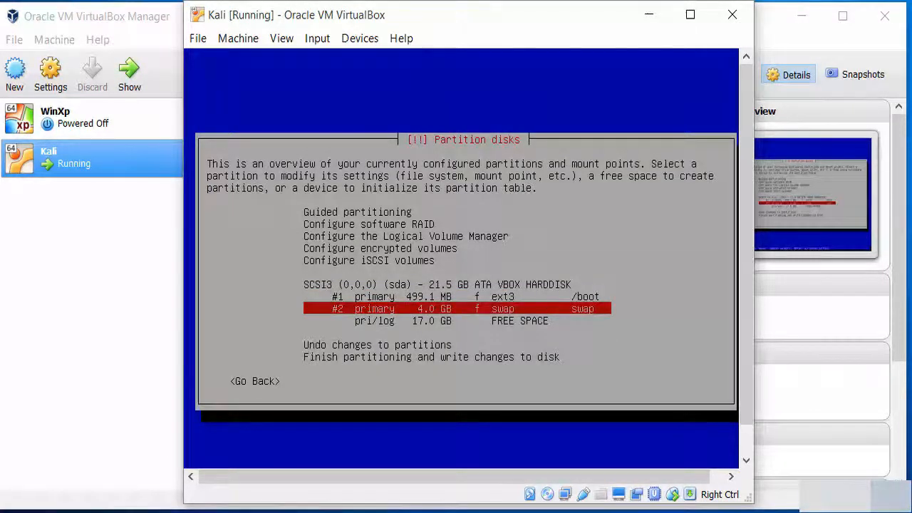
key("Down")
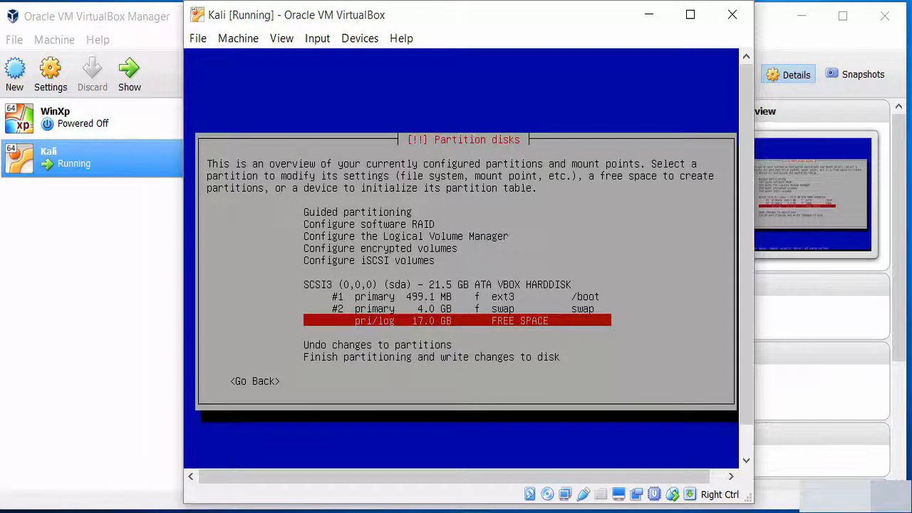
key("Return")
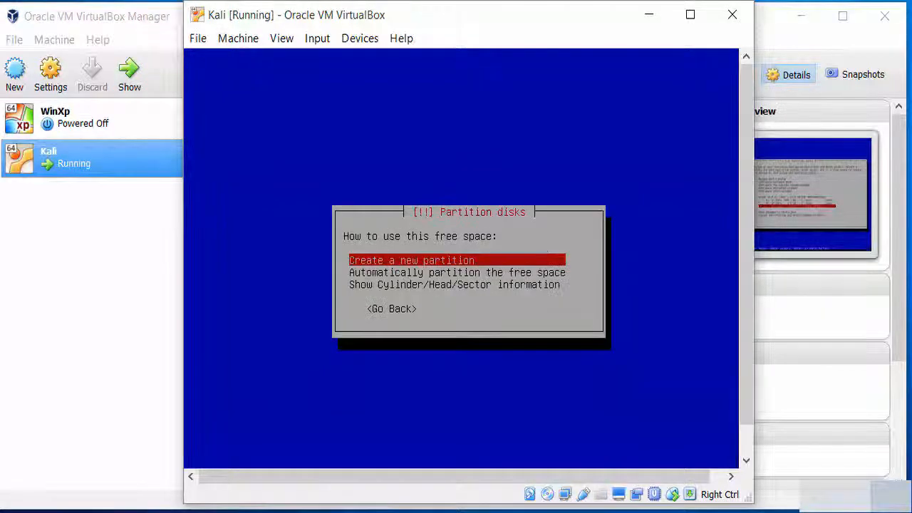
key("Down")
key("Up")
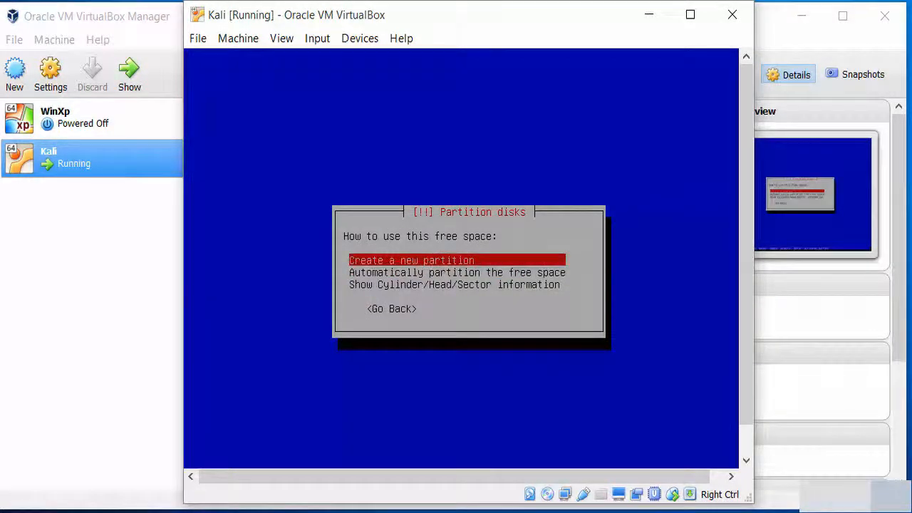
key("Return")
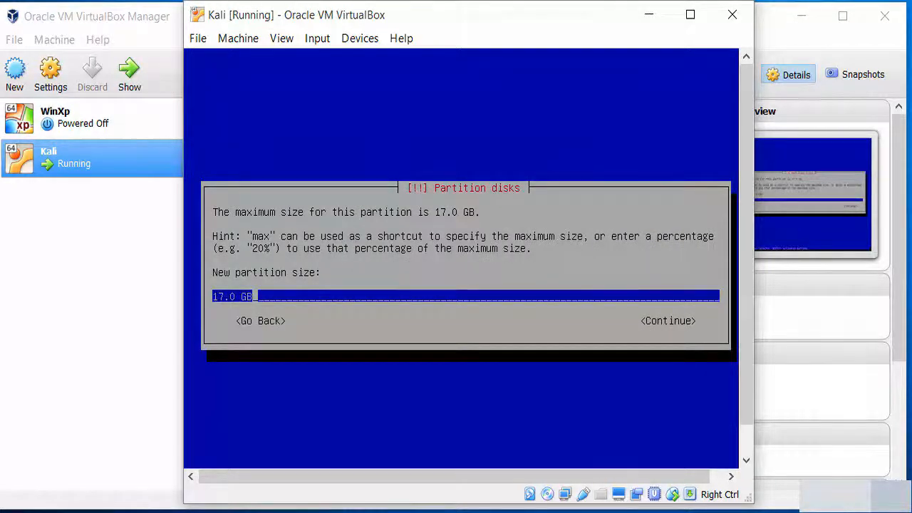
key("Tab")
key("Return")
key("Up")
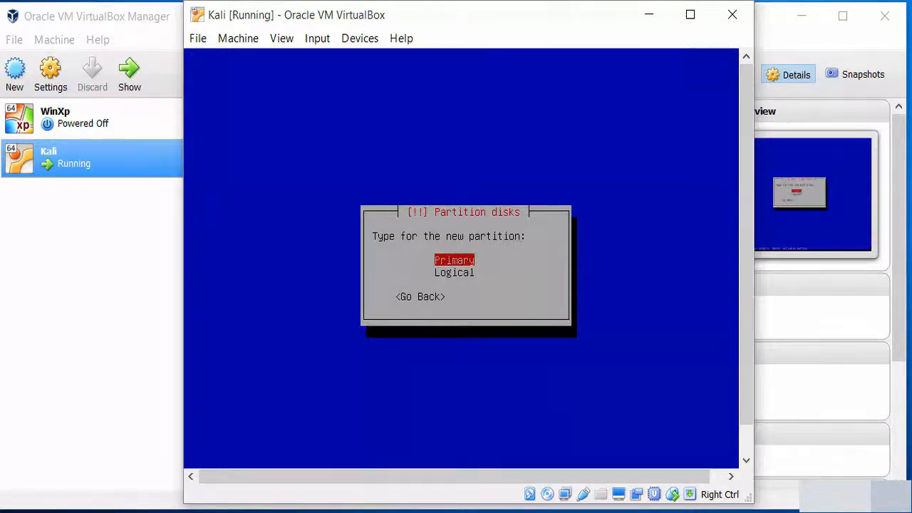
key("Return")
Confirm partition #3 uses ext4 mounted at / and finish its setup
key("Down")
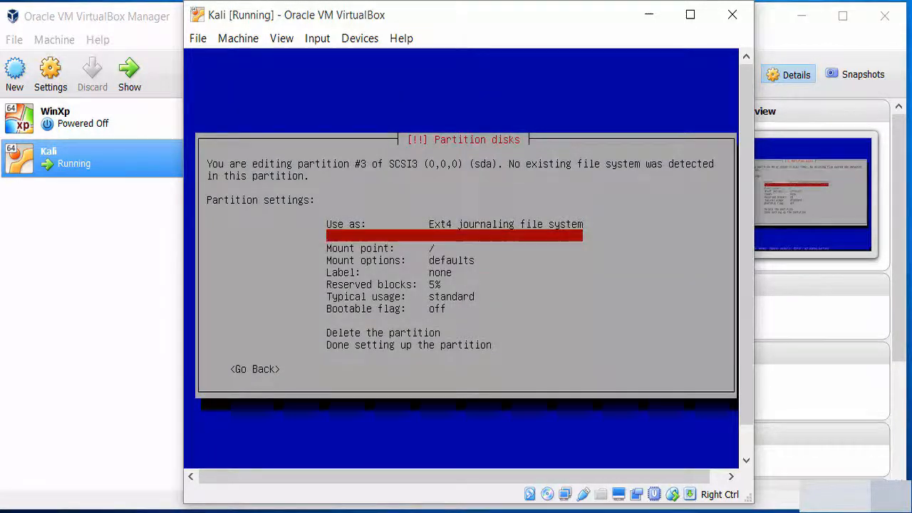
key("Up")
key("Down")
key("Down")
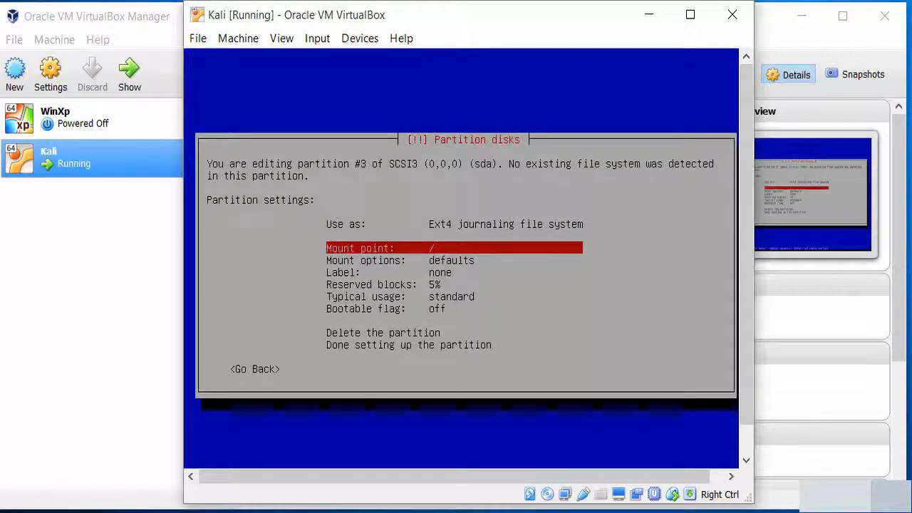
key("Down")
key("Down")
key("Down")
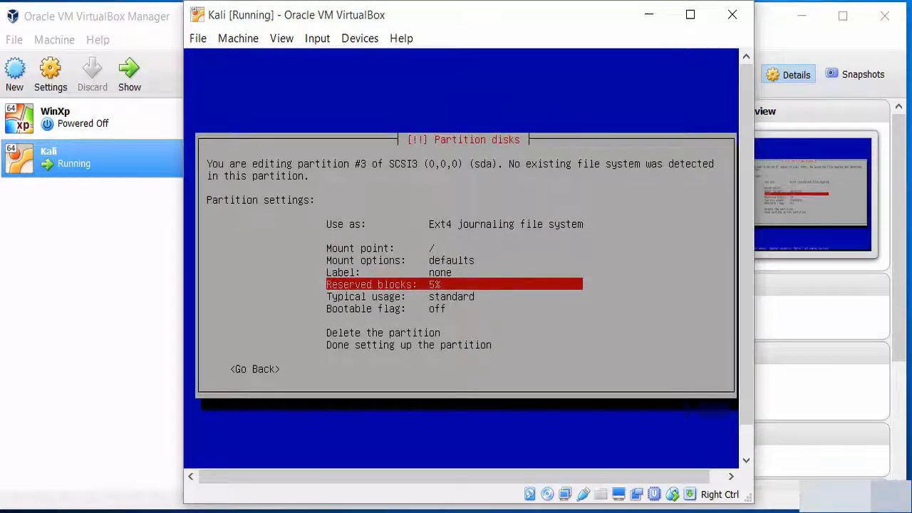
key("Up")
key("Up")
key("Up")
key("Down")
key("Down")
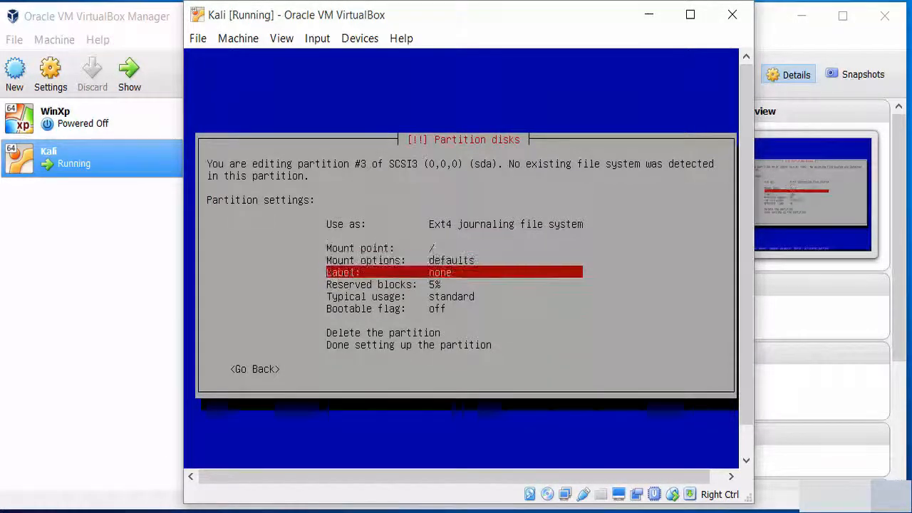
key("Down")
key("Down")
key("Up")
key("Up")
key("Up")
key("Up")
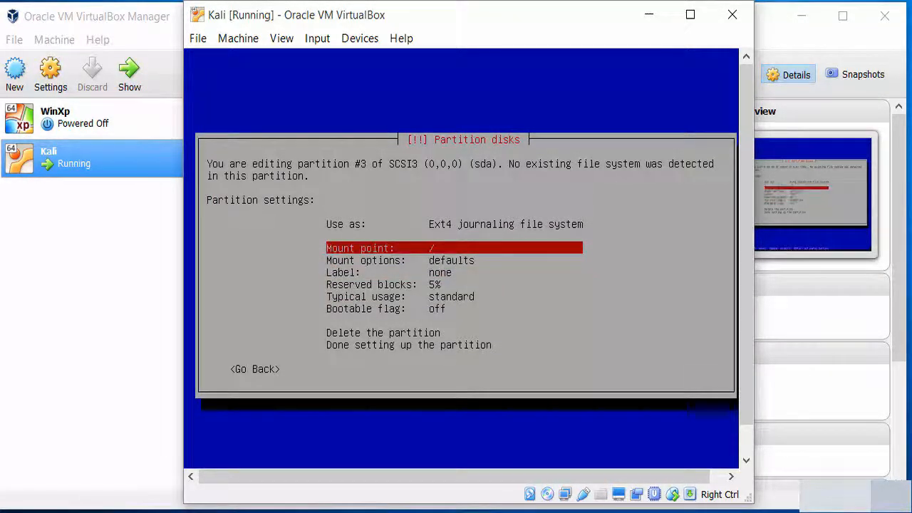
key("Down")
key("Down")
key("Down")
key("Down")
key("Down")
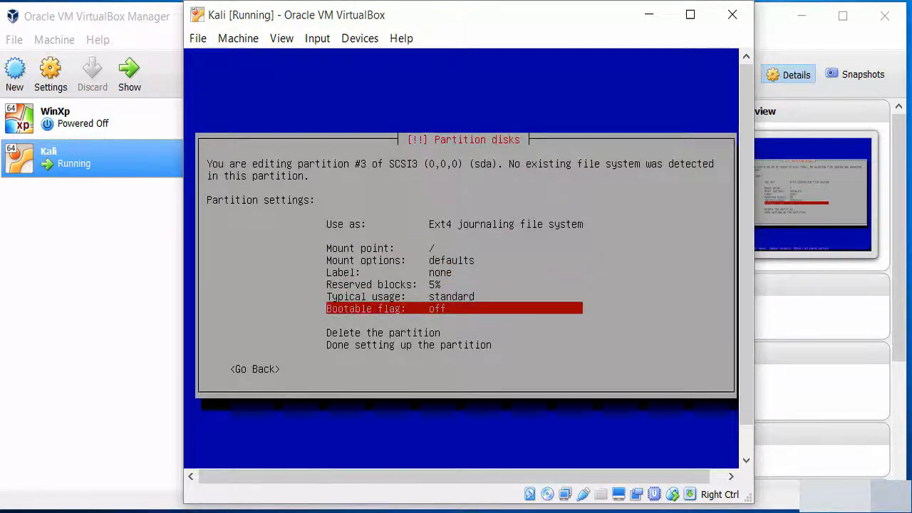
key("Down")
key("Down")
key("Return")
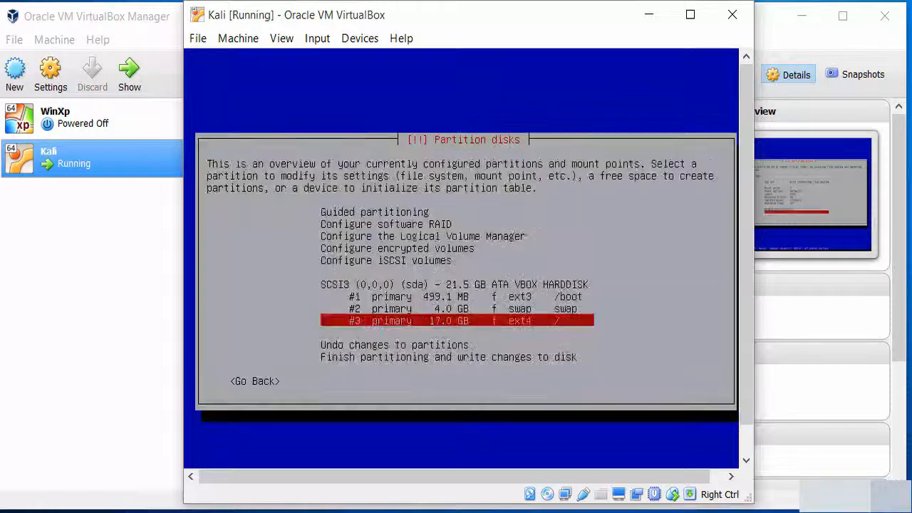
Finish partitioning and confirm Yes to write the /boot, swap and root partitions to disk
key("Up")
key("Up")
key("Up")
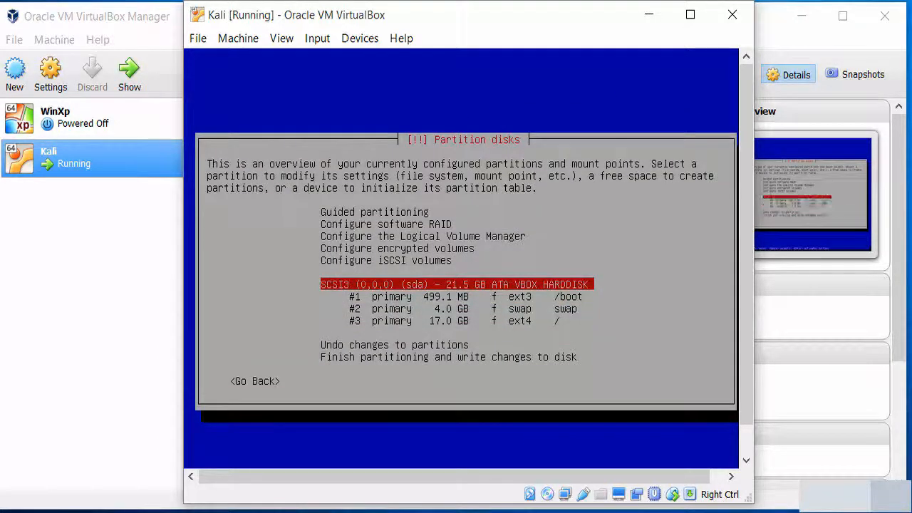
key("Down")
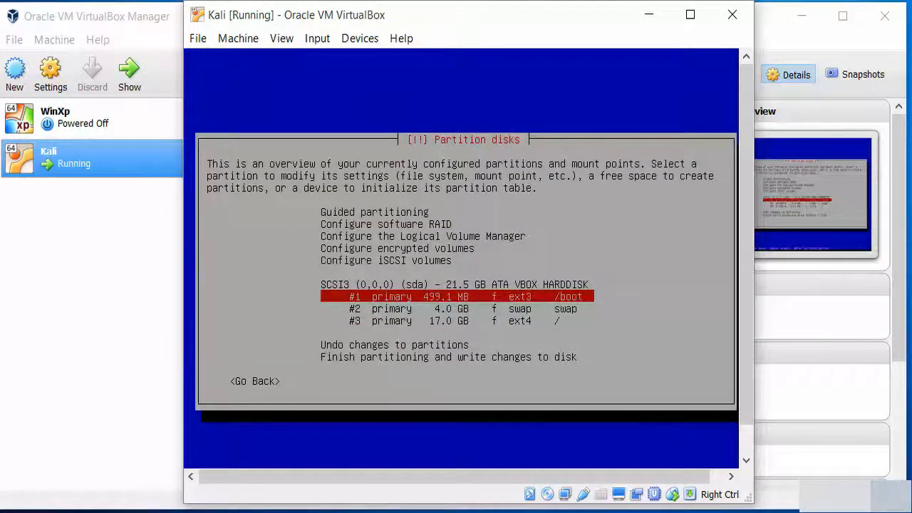
key("Down")
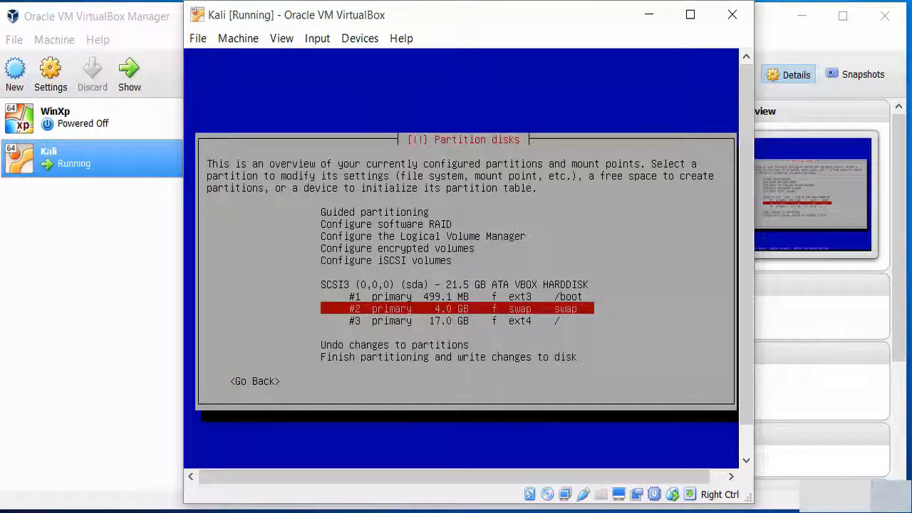
key("Down")
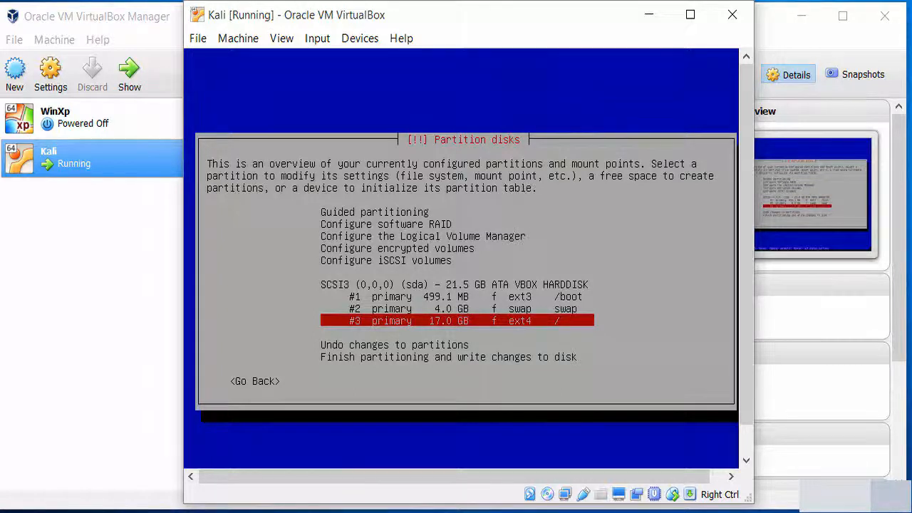
key("Down")
key("Down")
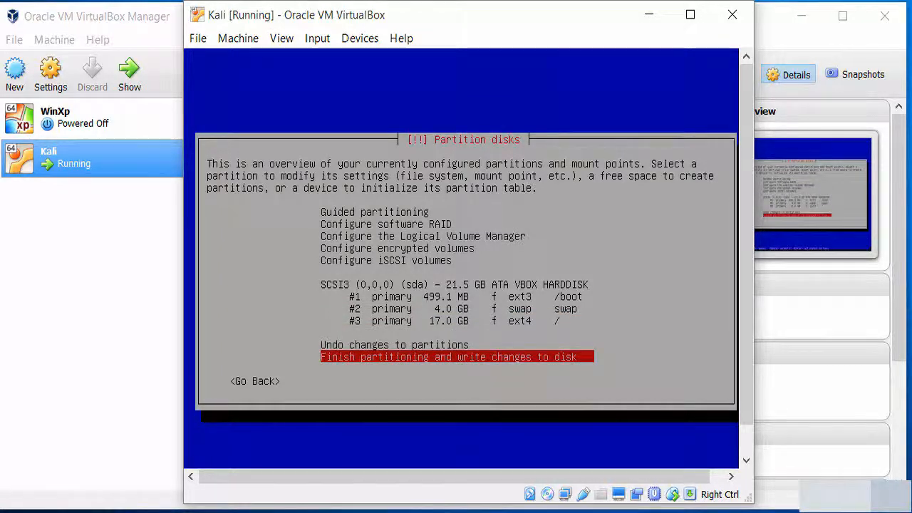
key("Return")
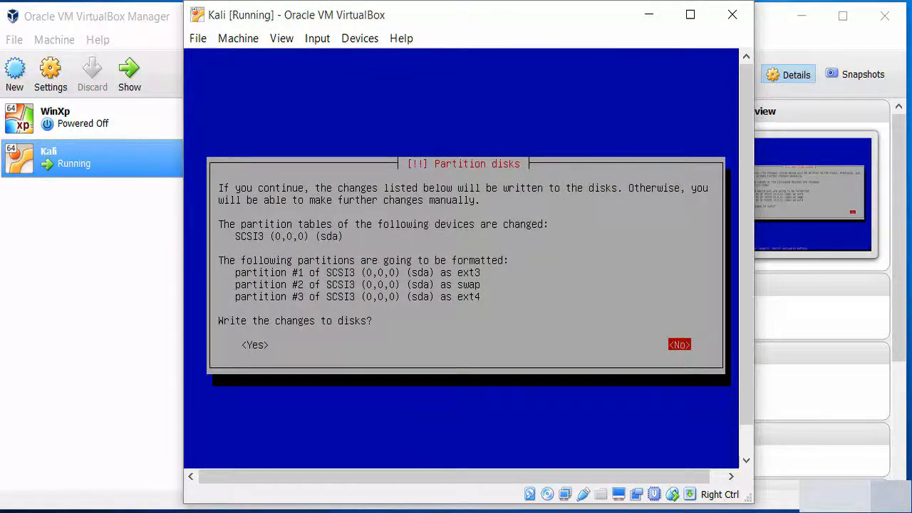
key("Left")
key("Return")
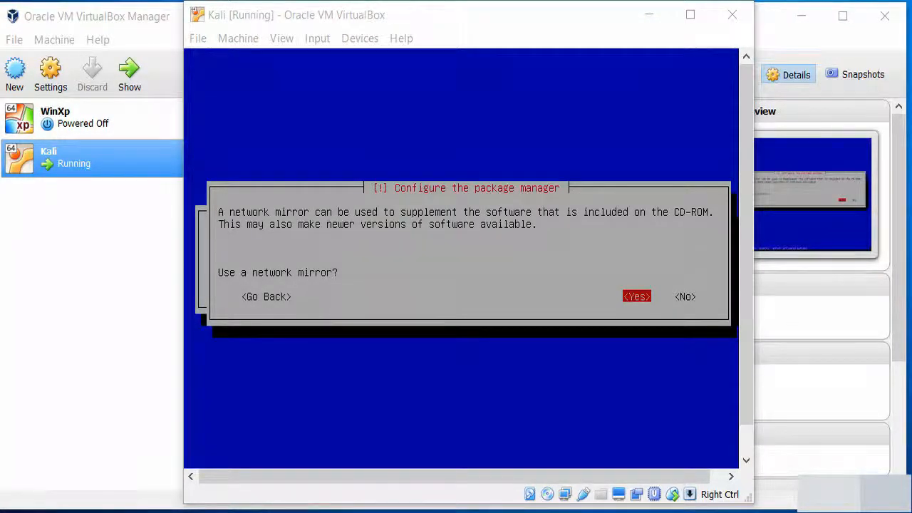
Answer No to using a network mirror for the package manager
left_click(461, 258)
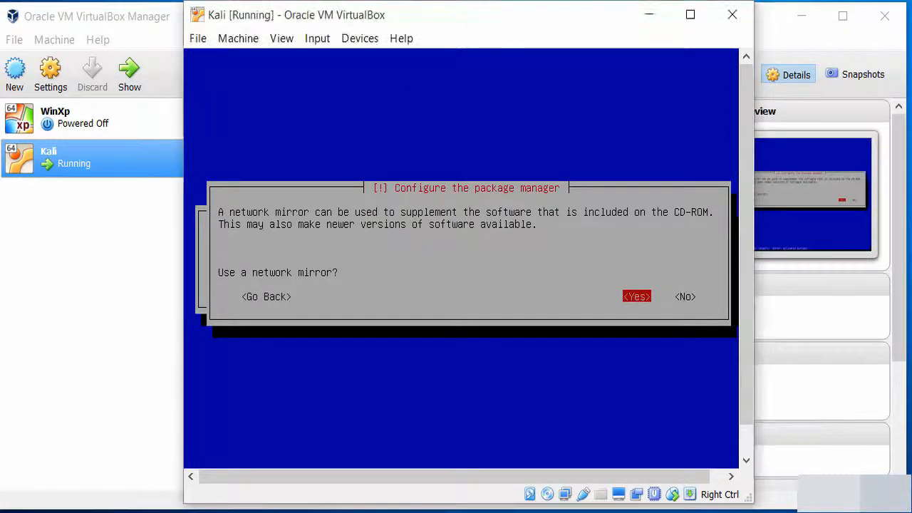
key("Right")
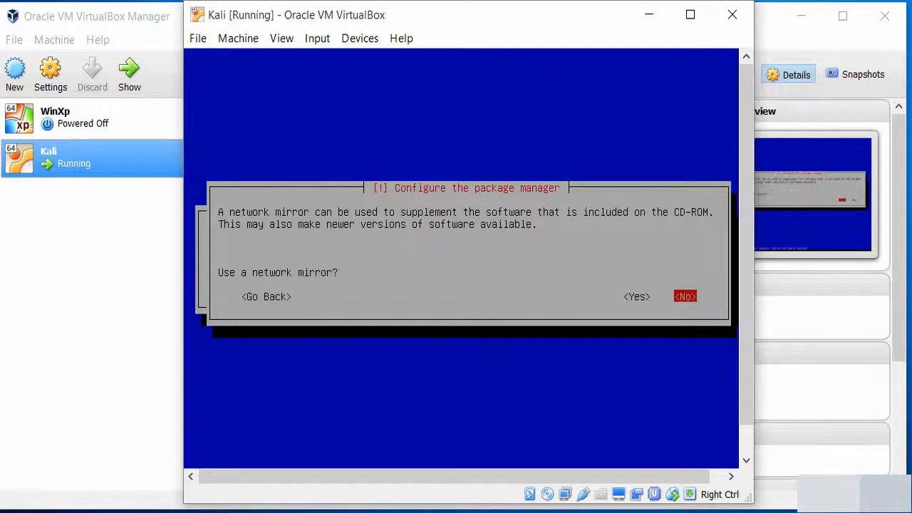
key("Return")
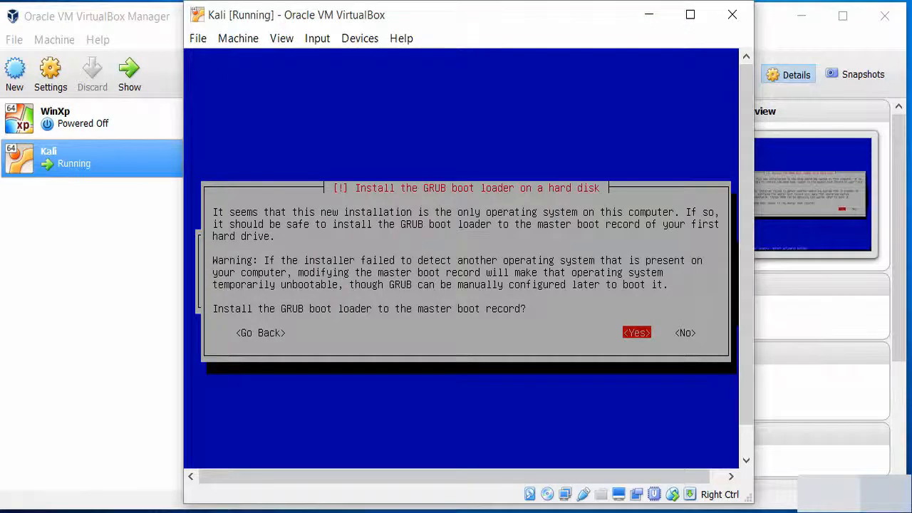
Install the GRUB boot loader to the master boot record on /dev/sda
key("Return")
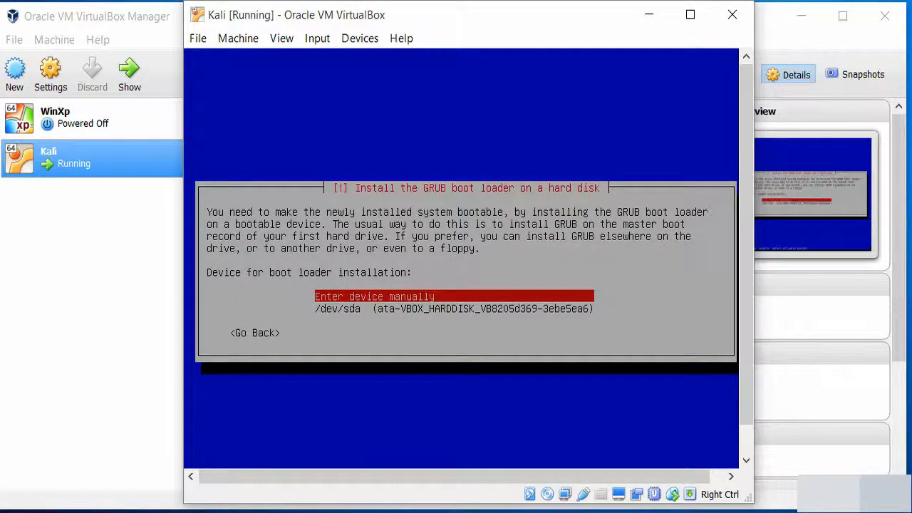
key("Down")
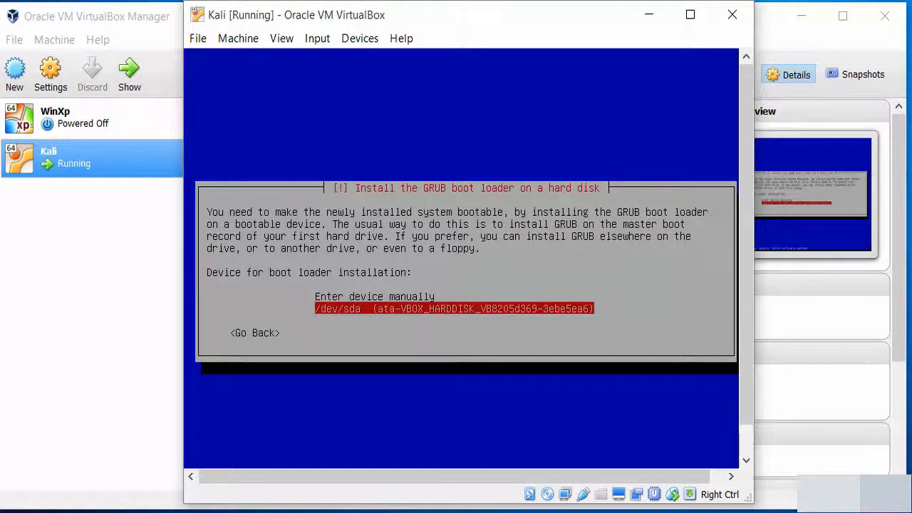
key("Return")
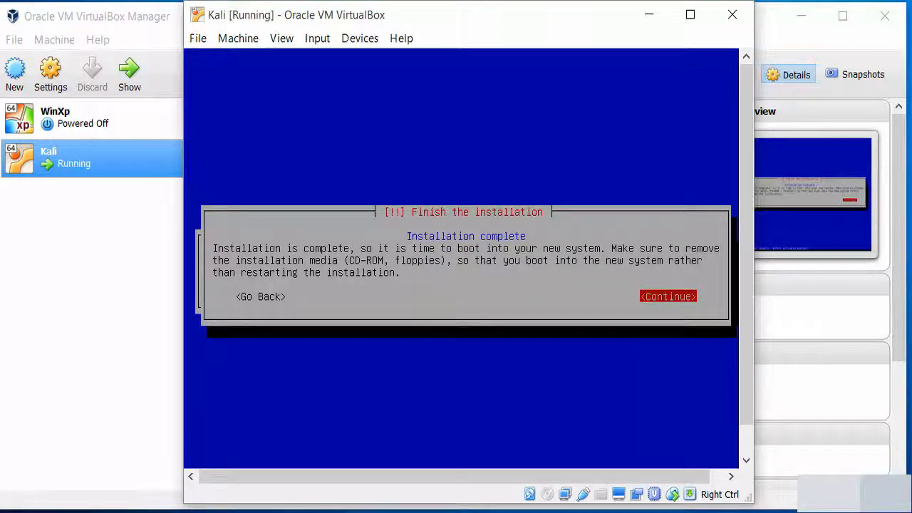
Continue past the Installation complete notice so the VM reboots
key("Return")
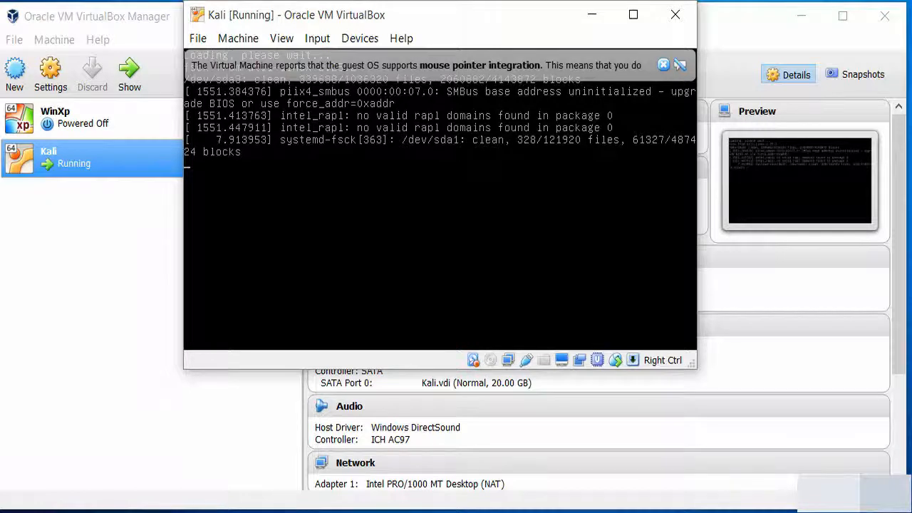
Dismiss the mouse integration notice, resize the Kali VM window, and focus the login Username field
left_click(662, 66)
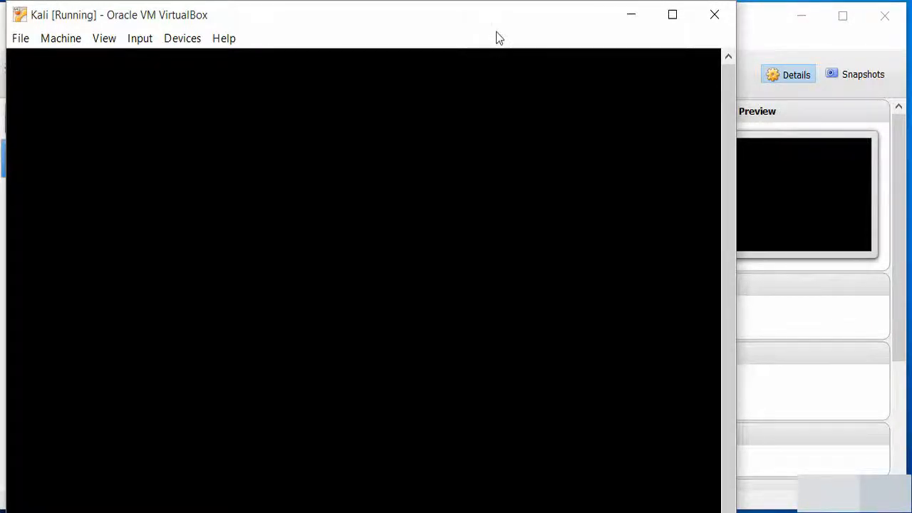
left_click_drag(498, 6, 522, 36)
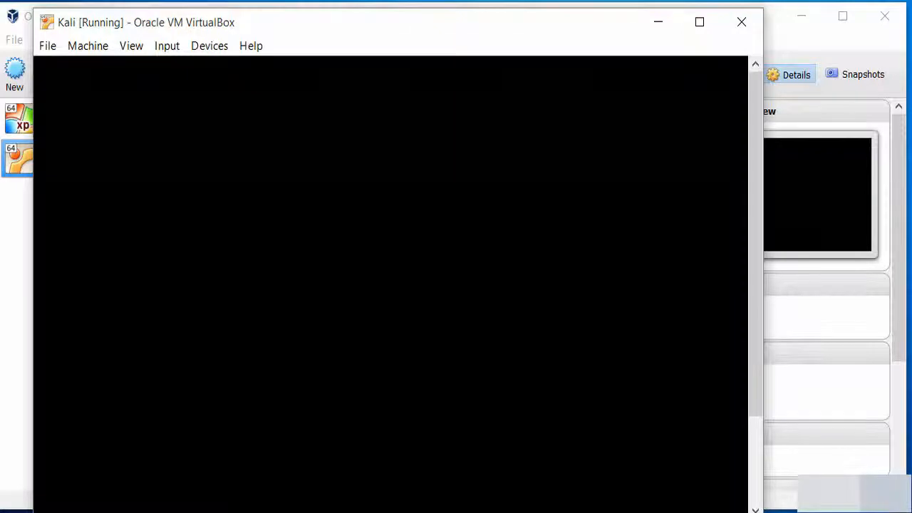
left_click_drag(391, 512, 391, 510)
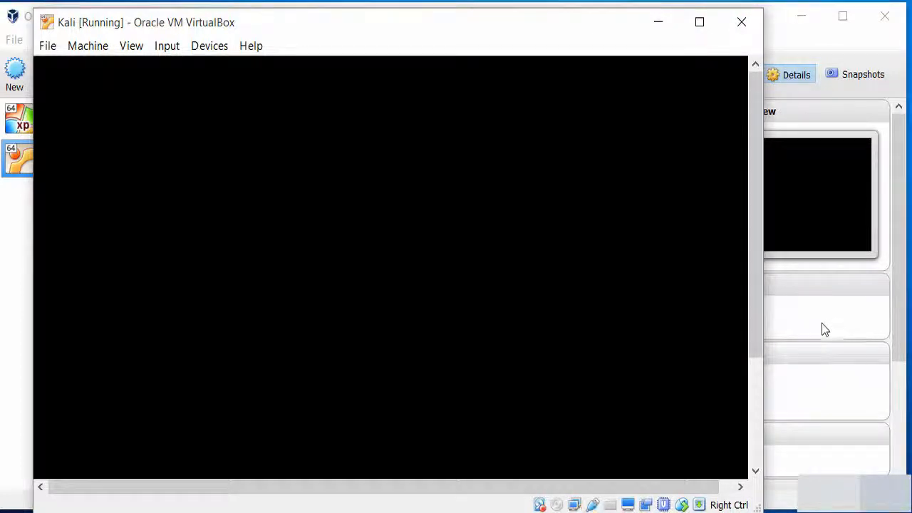
left_click_drag(762, 409, 869, 429)
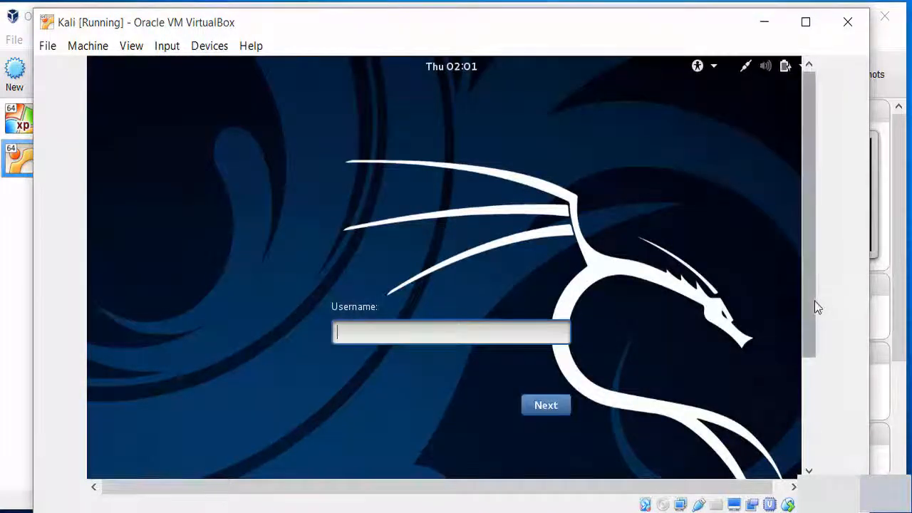
left_click_drag(814, 301, 816, 349)
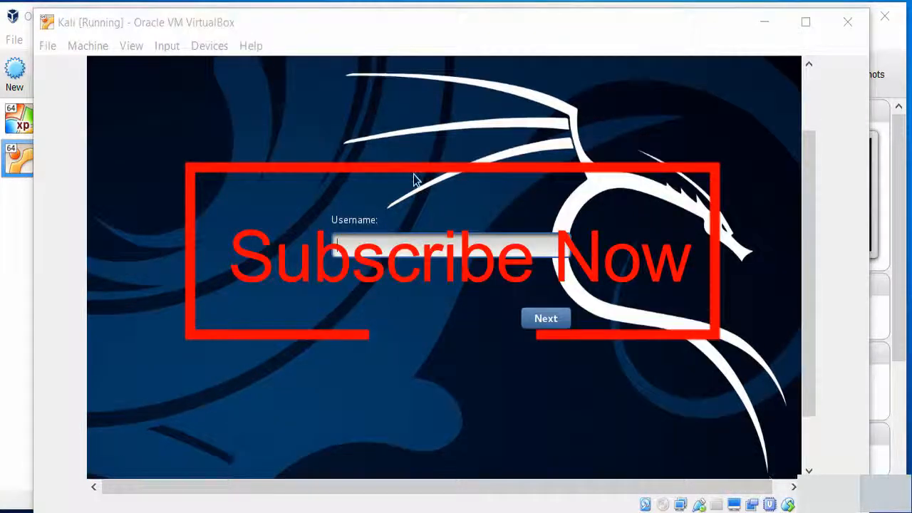
left_click(367, 253)
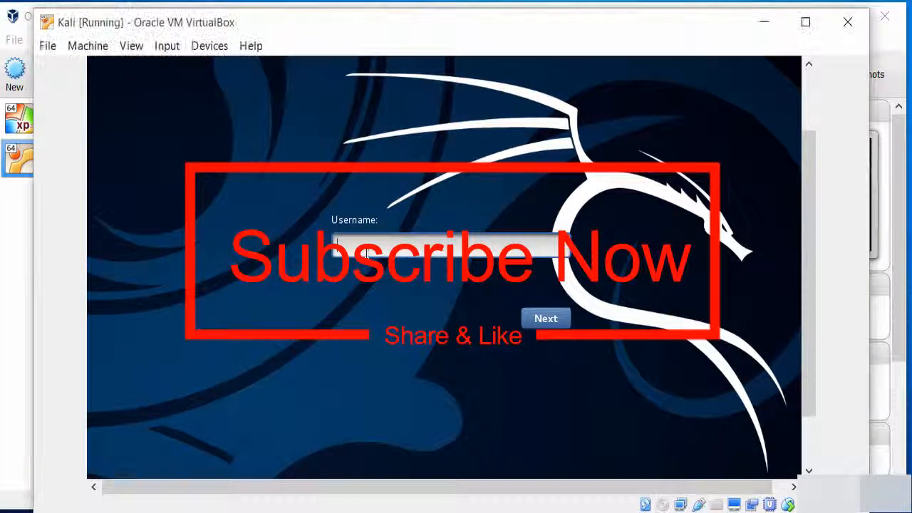